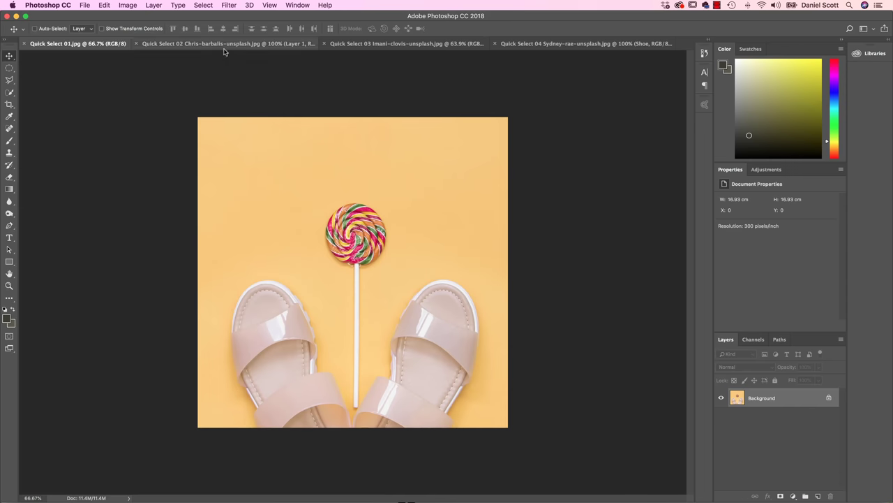
# Step: Review the sandals-on-graffiti, sneaker-on-white and sneaker-on-wall examples, toggling the Shoe layer off and on
pyautogui.click(225, 46)
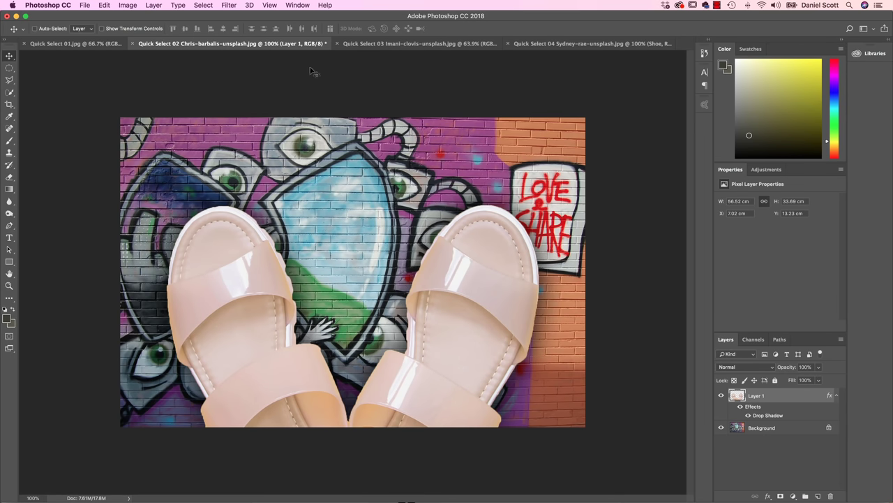
pyautogui.click(375, 45)
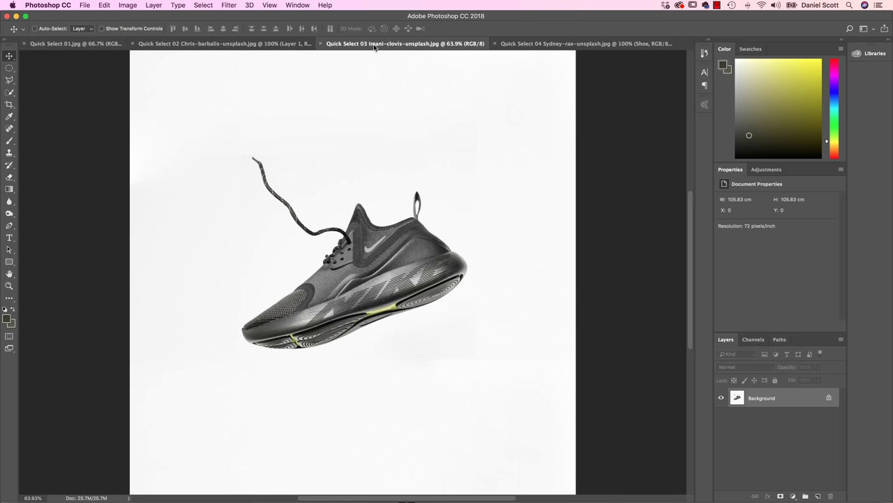
pyautogui.click(551, 44)
pyautogui.click(721, 416)
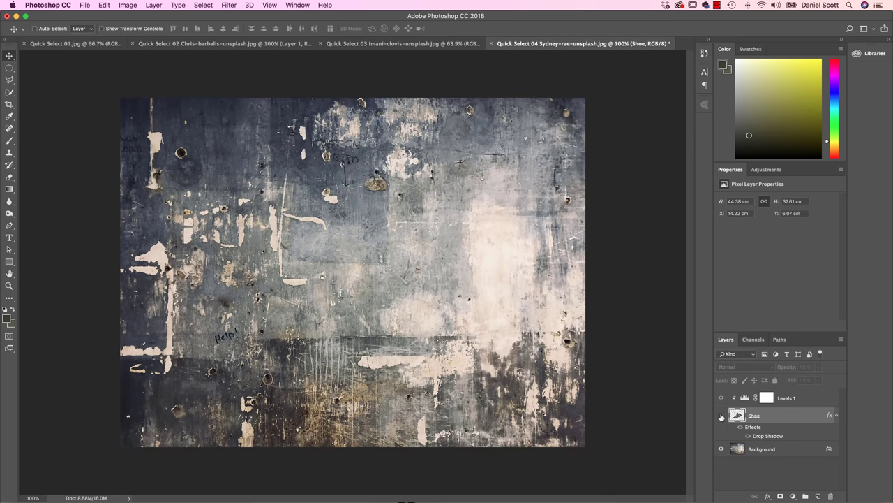
pyautogui.click(721, 416)
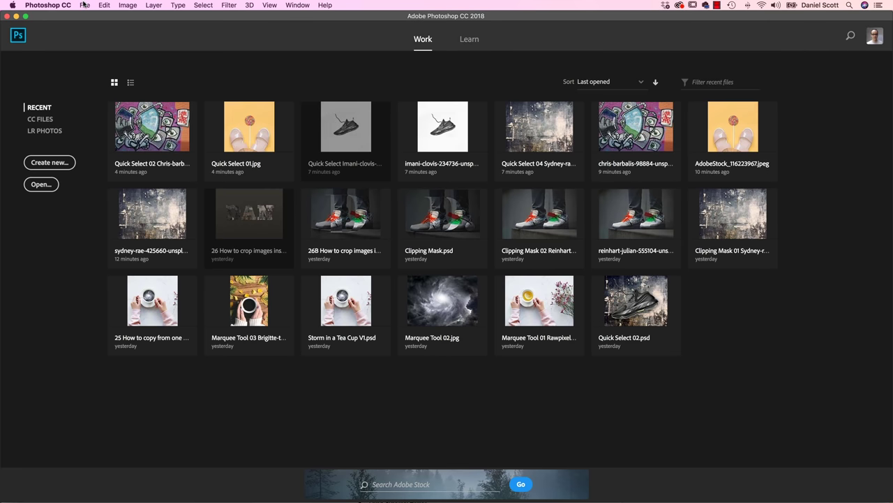
# Step: Open Quick Select 01 and Quick Select 02 together, showing the lollipop-and-sandals photo in front
pyautogui.click(84, 5)
pyautogui.click(101, 25)
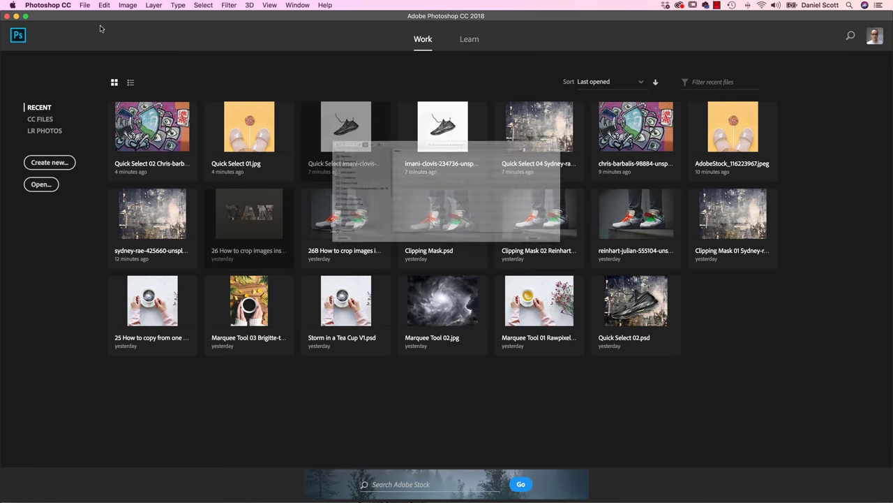
pyautogui.click(365, 159)
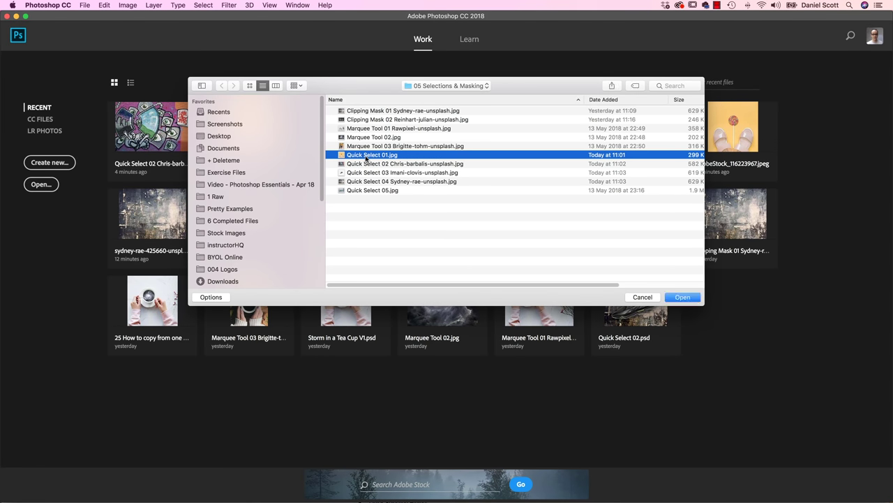
pyautogui.keyDown('shift'); pyautogui.click(391, 164); pyautogui.keyUp('shift')
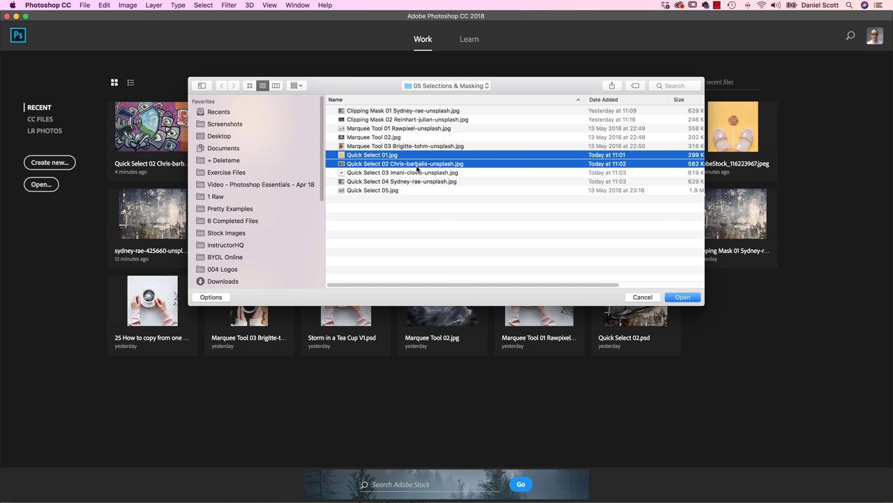
pyautogui.click(697, 302)
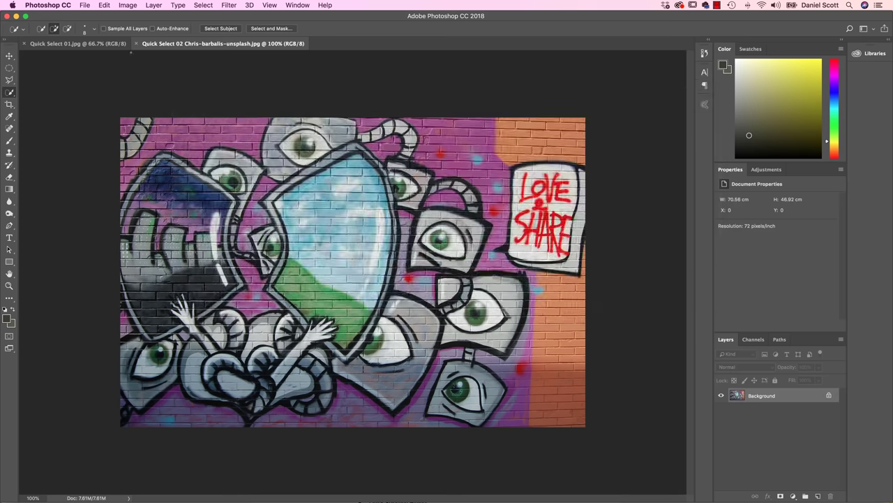
pyautogui.click(67, 45)
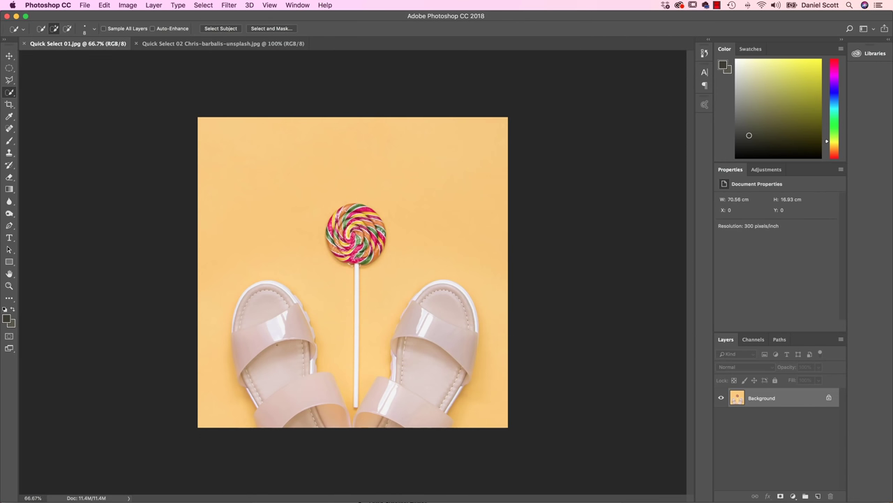
pyautogui.rightClick(9, 94)
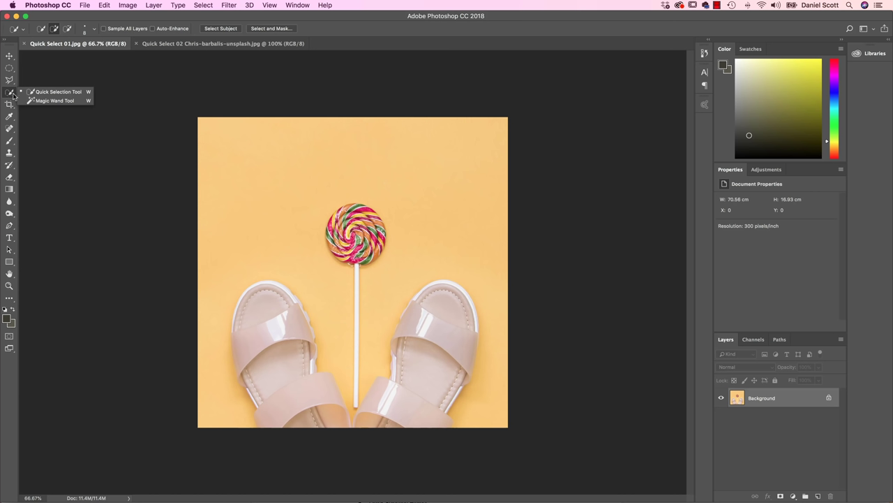
# Step: Set the Quick Selection brush to 21 px at 90% hardness and paint over the left sandal
pyautogui.click(58, 92)
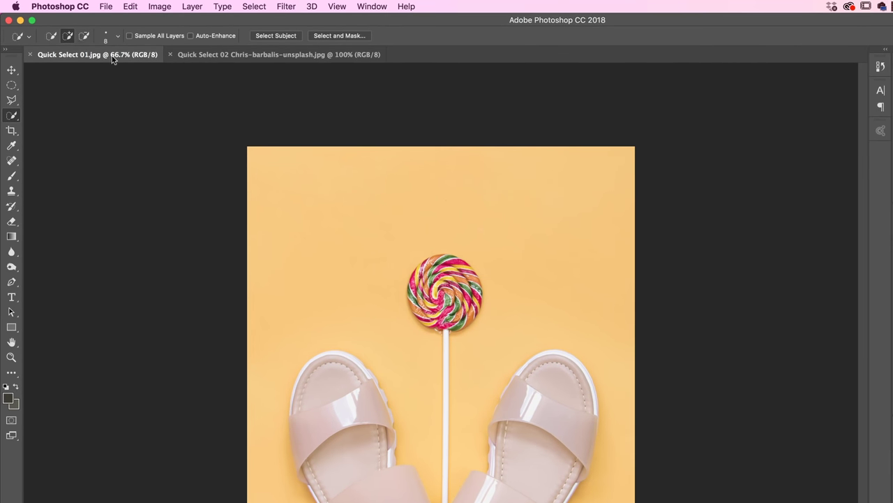
pyautogui.click(117, 38)
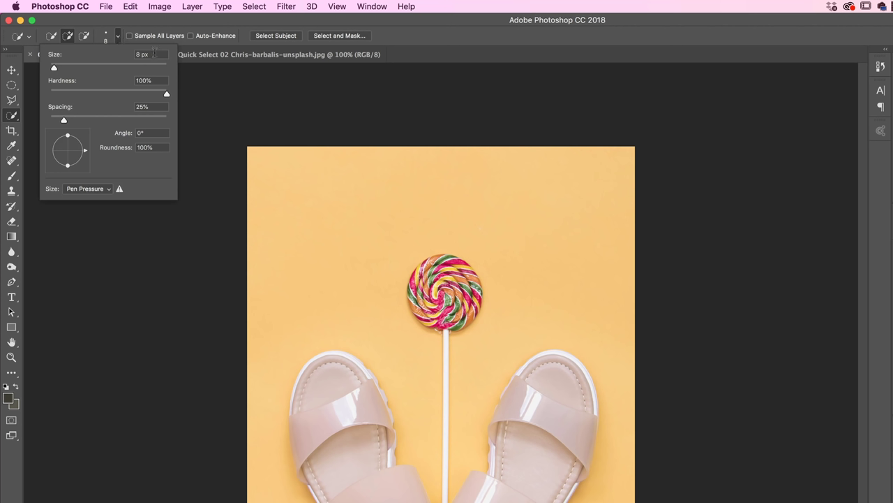
pyautogui.moveTo(54, 67); pyautogui.dragTo(80, 70)
pyautogui.moveTo(166, 95); pyautogui.dragTo(151, 97)
pyautogui.click(168, 30)
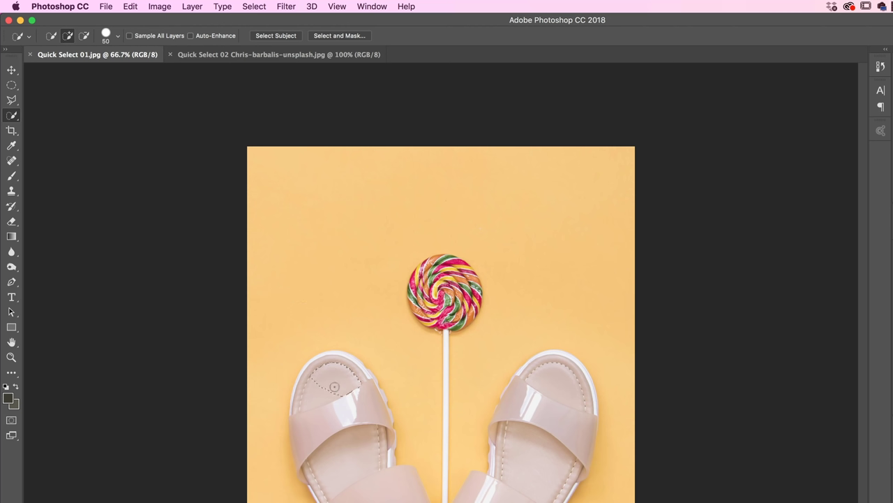
pyautogui.moveTo(333, 384); pyautogui.dragTo(337, 402)
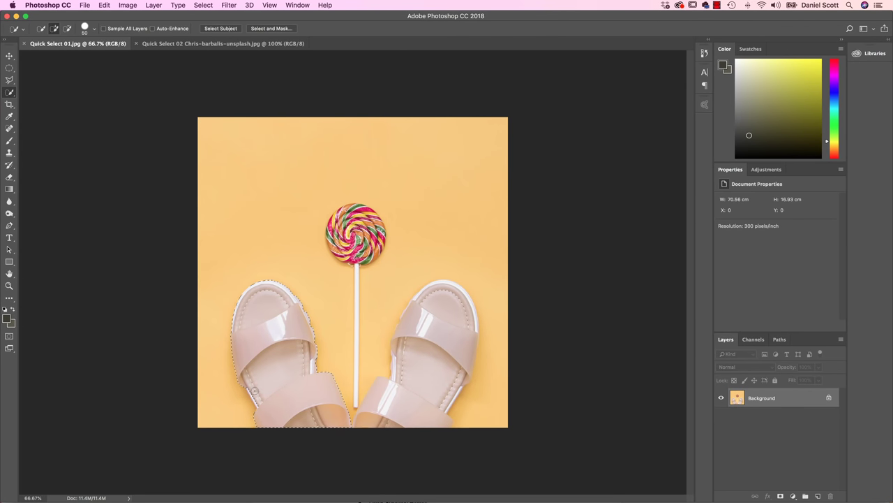
# Step: Zoom to 200% on the left sandal and switch Quick Selection to subtract mode
pyautogui.press('super+plus')
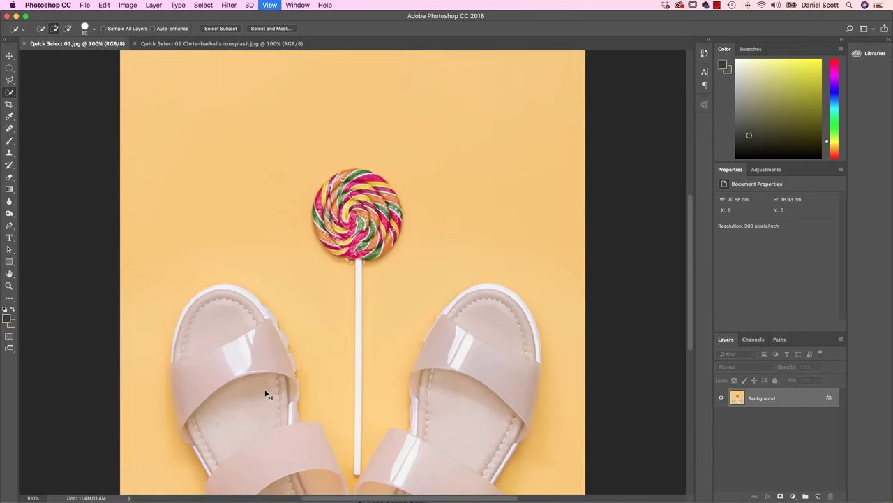
pyautogui.press('super+plus')
pyautogui.moveTo(256, 387)
pyautogui.mouseDown()
pyautogui.moveTo(321, 217)
pyautogui.moveTo(387, 213)
pyautogui.mouseUp()
pyautogui.scroll(-5, 386, 212)
pyautogui.hscroll(-5, 386, 213)
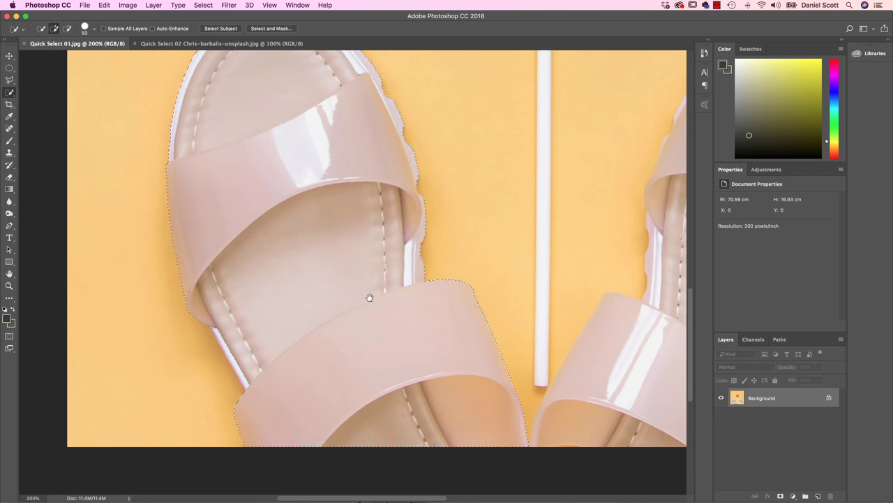
pyautogui.scroll(-1, 369, 295)
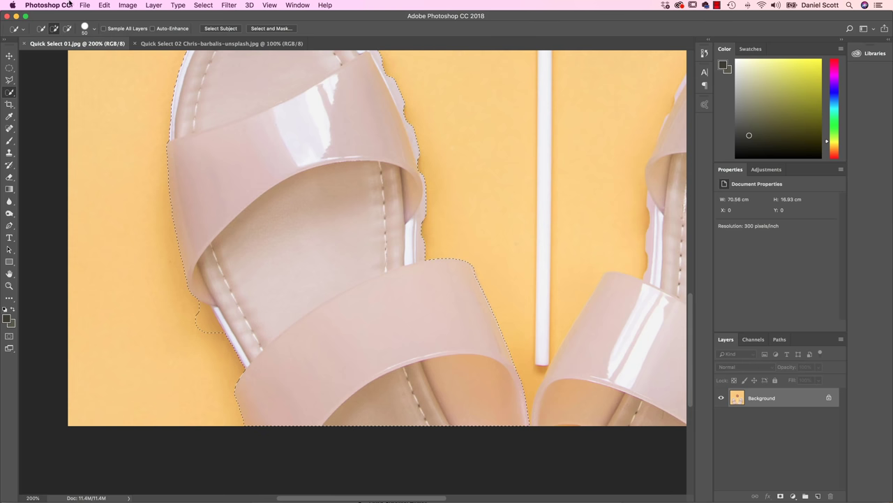
pyautogui.click(67, 29)
# Step: Add the right sandal and the lower front strap to the selection, then fit the image
pyautogui.hscroll(10, 459, 202)
pyautogui.moveTo(351, 227)
pyautogui.mouseDown()
pyautogui.moveTo(317, 279)
pyautogui.moveTo(449, 149)
pyautogui.mouseUp()
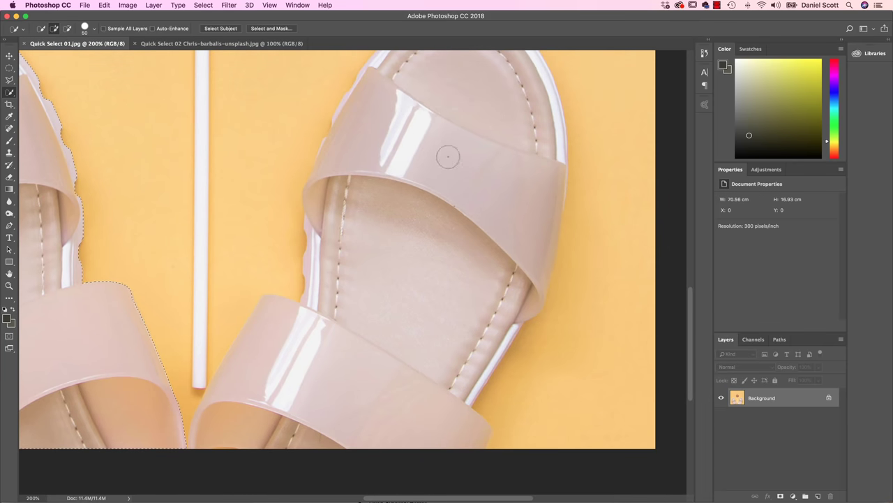
pyautogui.click(295, 365)
pyautogui.moveTo(470, 286); pyautogui.dragTo(446, 369)
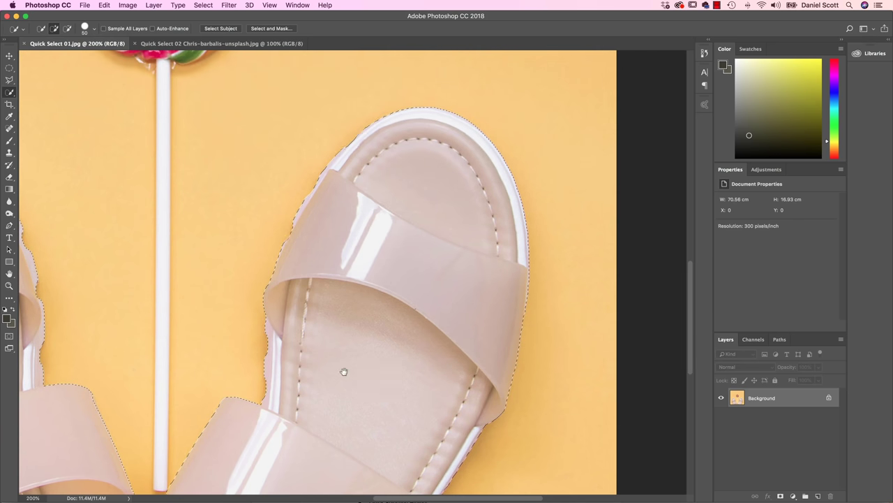
pyautogui.moveTo(342, 371); pyautogui.dragTo(513, 214)
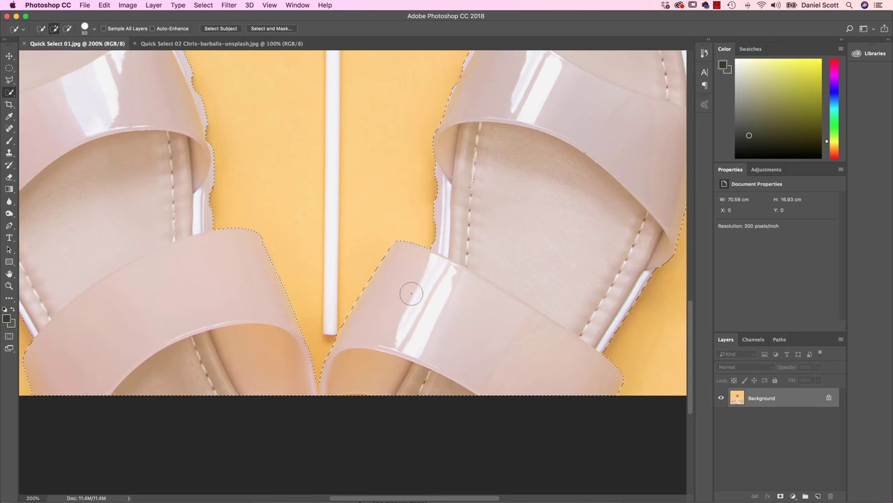
pyautogui.press('super+minus')
pyautogui.press('super+minus')
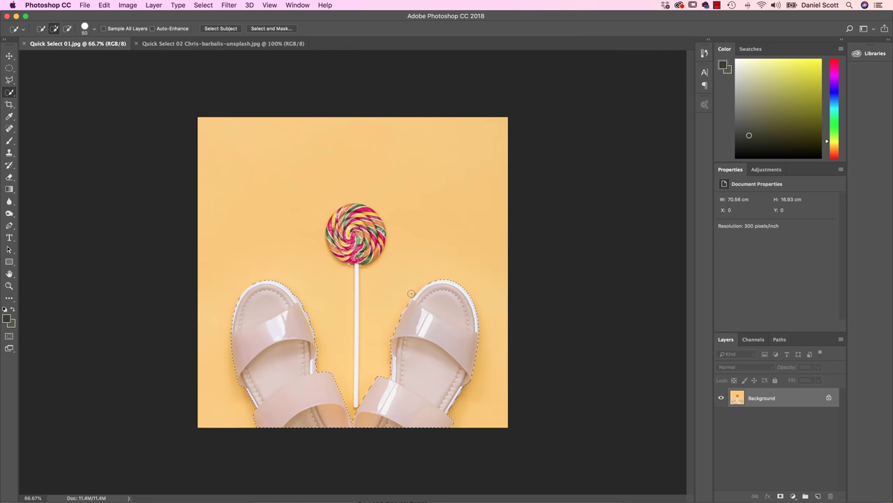
# Step: Copy the sandals onto the graffiti wall and move them down to the image's bottom edge
pyautogui.click(104, 5)
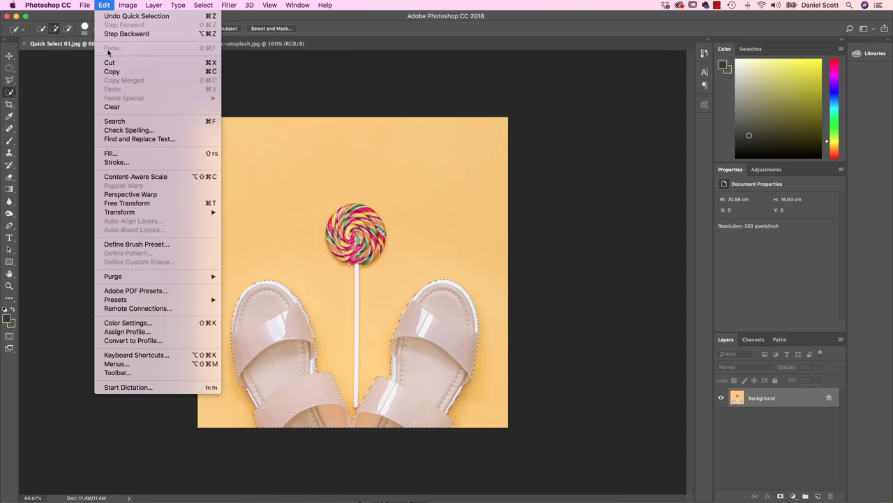
pyautogui.click(157, 73)
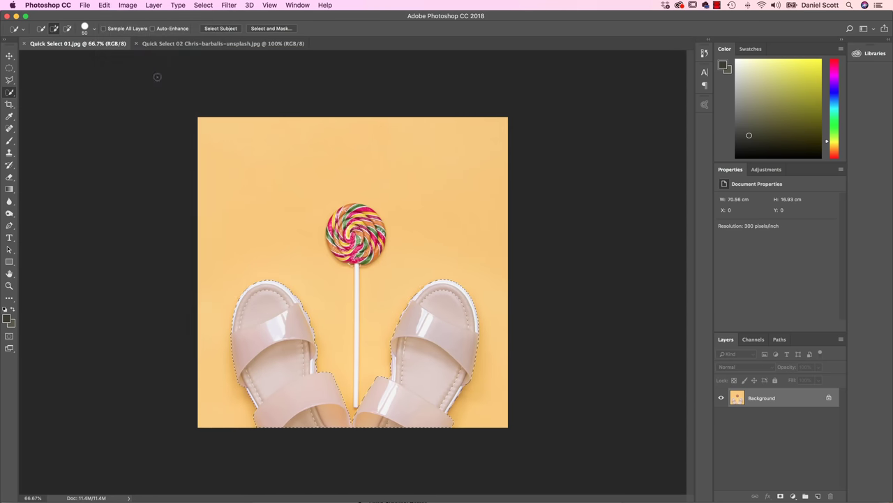
pyautogui.click(200, 44)
pyautogui.click(104, 6)
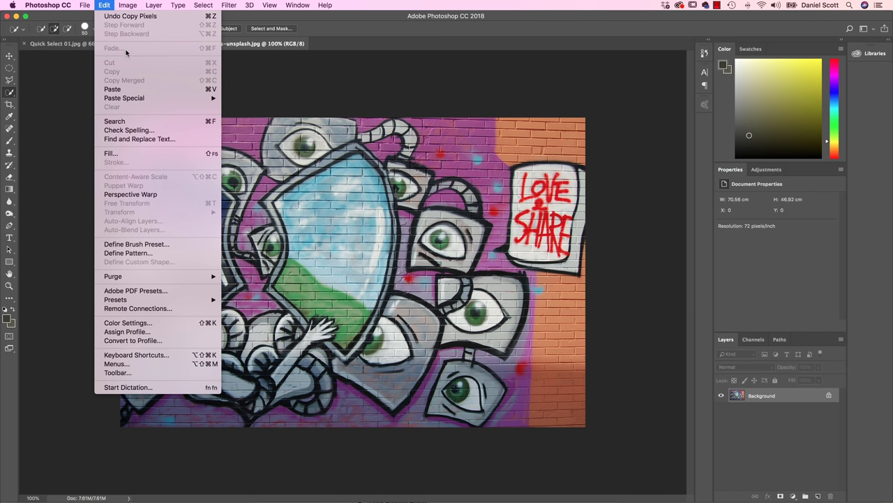
pyautogui.click(131, 88)
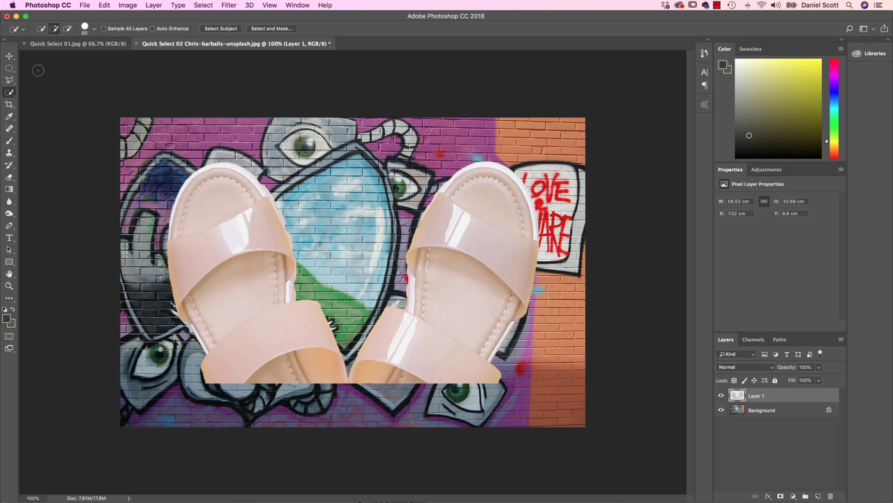
pyautogui.click(9, 56)
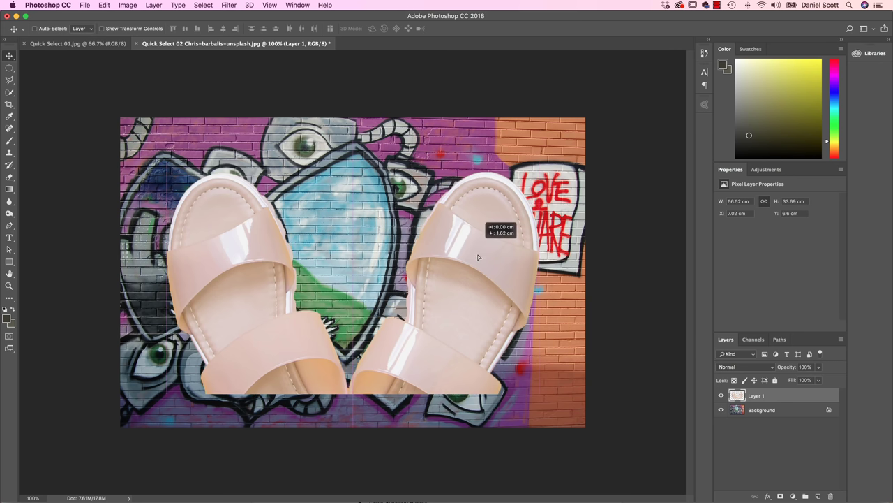
pyautogui.moveTo(424, 197); pyautogui.dragTo(429, 245)
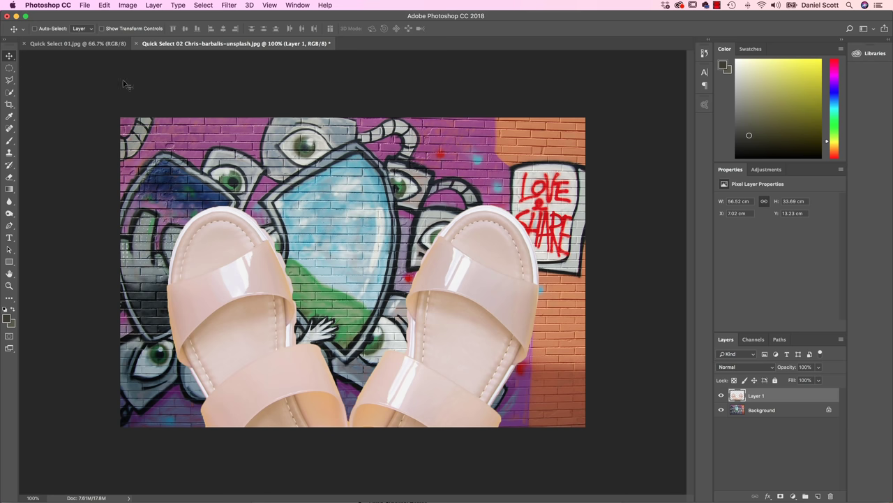
# Step: Open Quick Select 03 (sneaker) and Quick Select 04 (grunge wall) together and compare their tabs
pyautogui.click(82, 5)
pyautogui.click(88, 28)
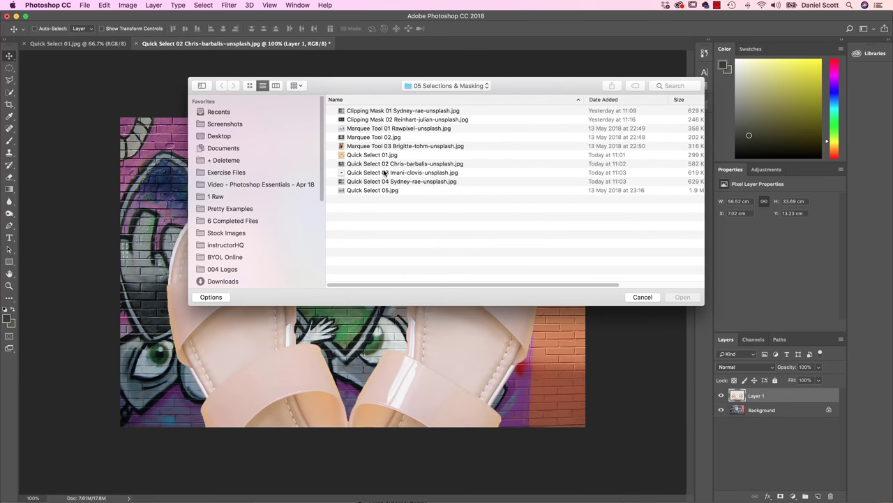
pyautogui.click(384, 174)
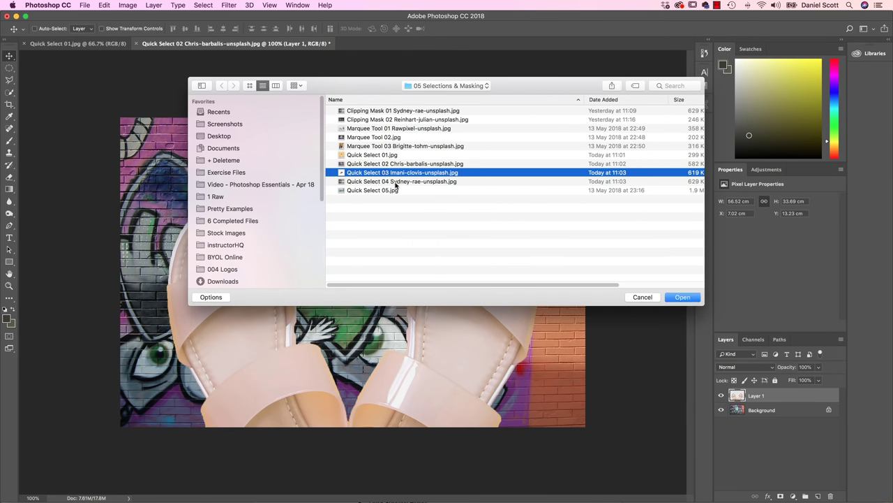
pyautogui.keyDown('shift'); pyautogui.click(396, 182); pyautogui.keyUp('shift')
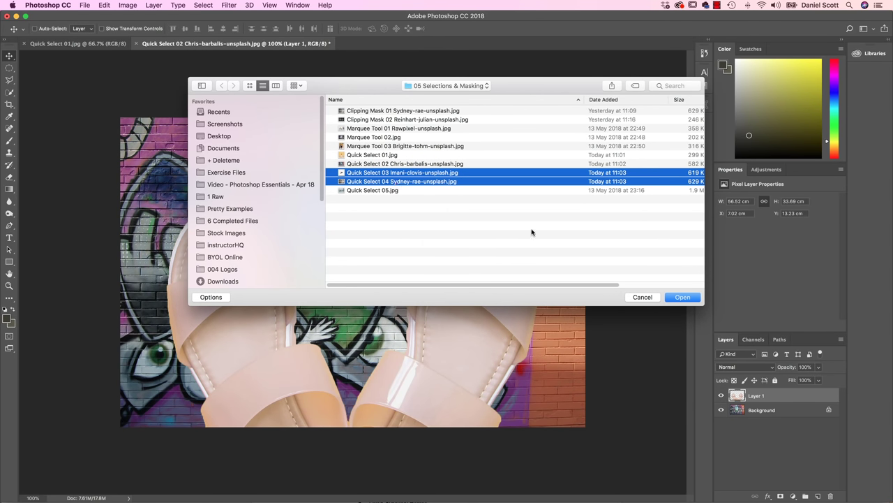
pyautogui.click(676, 297)
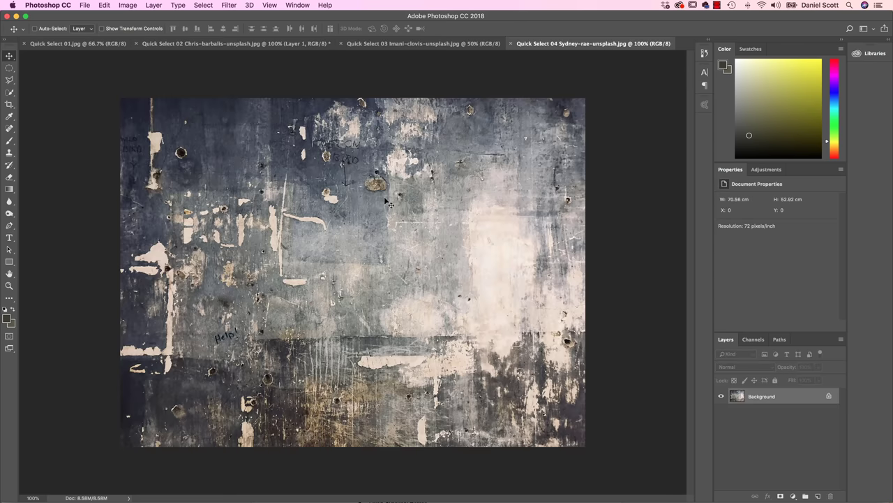
pyautogui.click(428, 44)
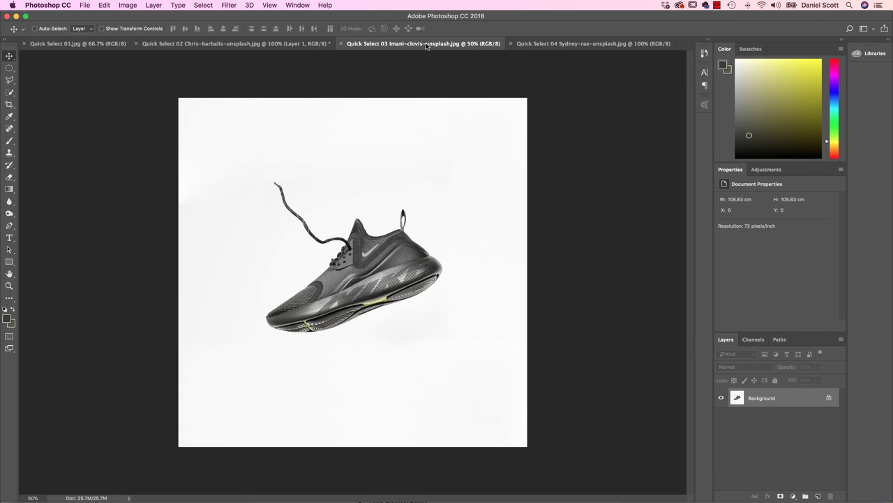
pyautogui.click(605, 46)
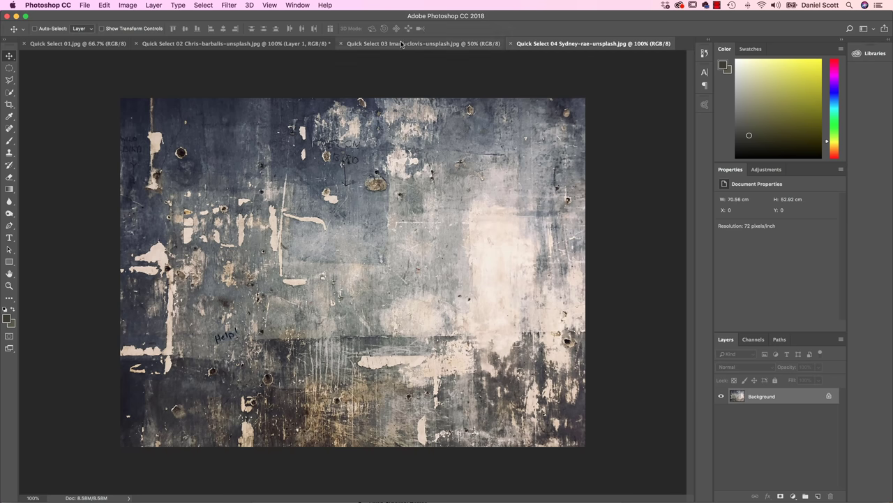
# Step: Bring the Quick Select 03 sneaker photo forward with the Quick Selection tool active
pyautogui.click(397, 44)
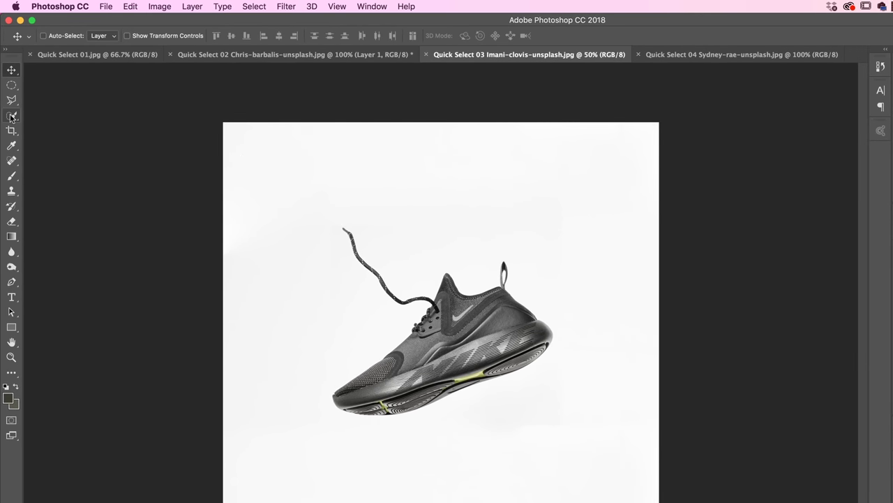
pyautogui.click(11, 113)
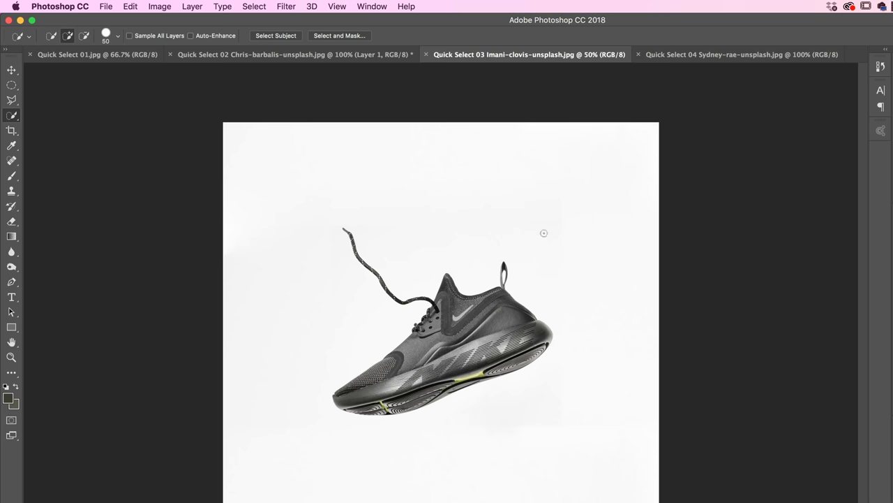
# Step: Quick-select the white background surrounding the sneaker
pyautogui.moveTo(558, 230)
pyautogui.mouseDown()
pyautogui.moveTo(587, 274)
pyautogui.moveTo(588, 368)
pyautogui.moveTo(499, 450)
pyautogui.mouseUp()
pyautogui.click(248, 5)
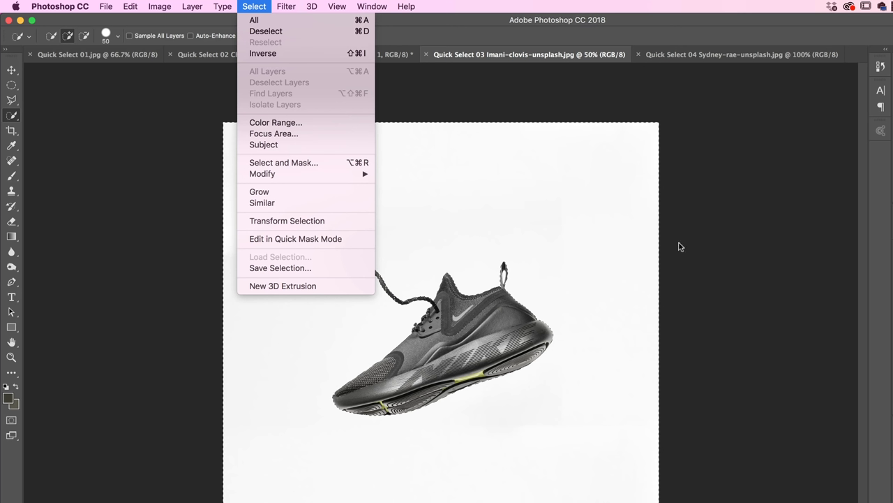
pyautogui.click(260, 6)
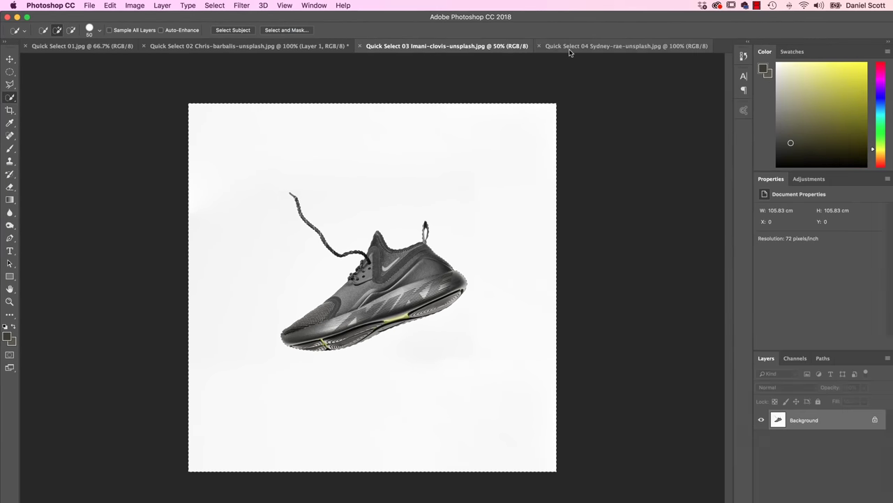
# Step: Revert the wall texture document, then invert the sneaker photo's selection so the shoe is selected
pyautogui.click(569, 51)
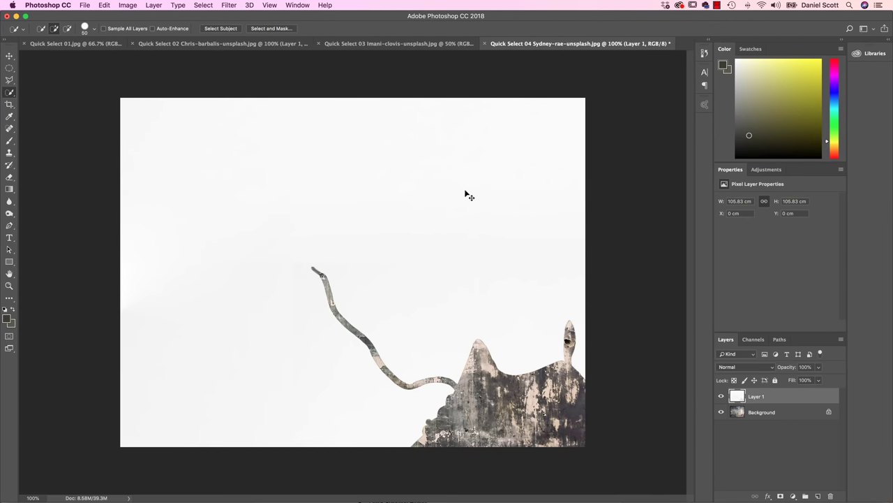
pyautogui.press('F12')
pyautogui.click(419, 43)
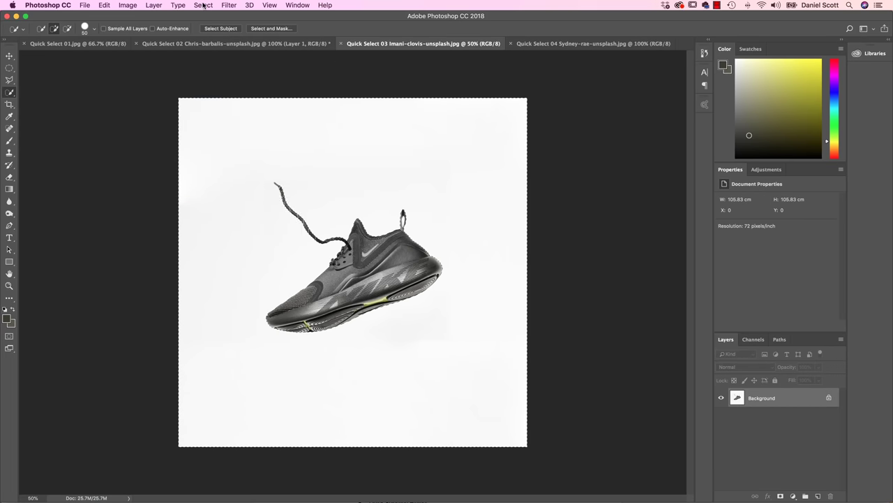
pyautogui.click(203, 5)
pyautogui.click(218, 45)
# Step: Hide the selection edges, zoom in on the lace tip, and shrink the brush to 23 px
pyautogui.press('super+h')
pyautogui.scroll(5, 294, 193)
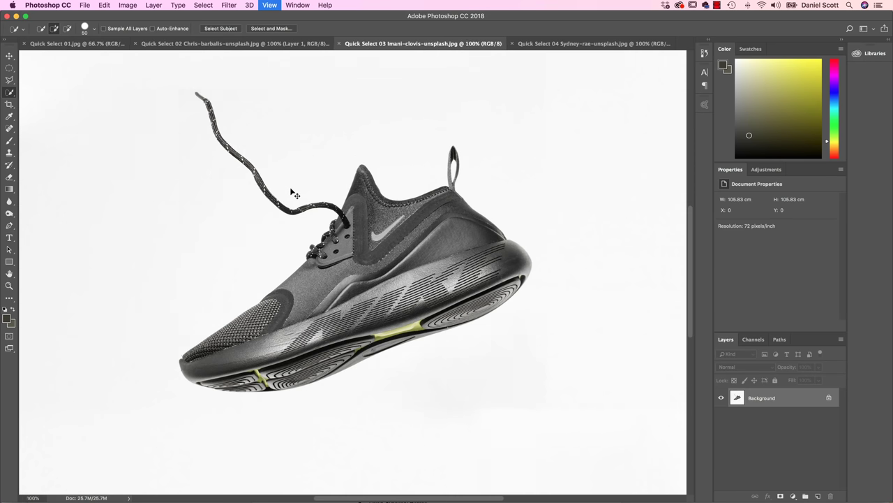
pyautogui.moveTo(294, 190); pyautogui.dragTo(417, 290)
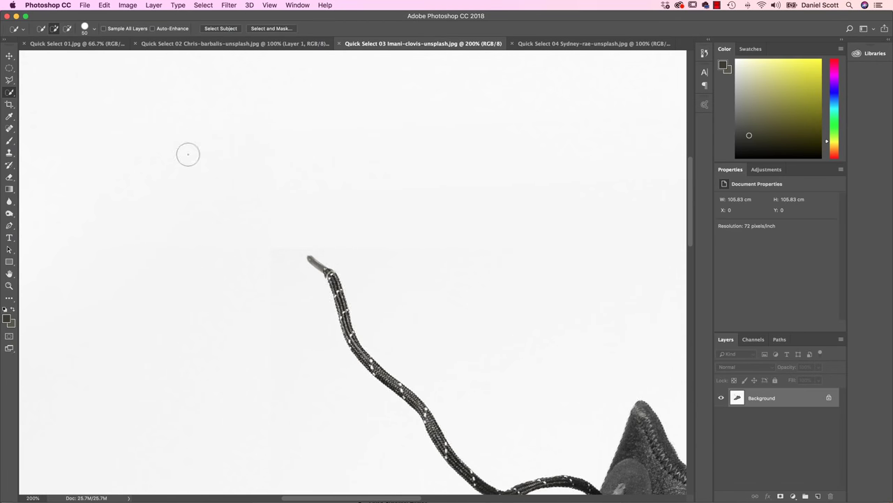
pyautogui.click(92, 29)
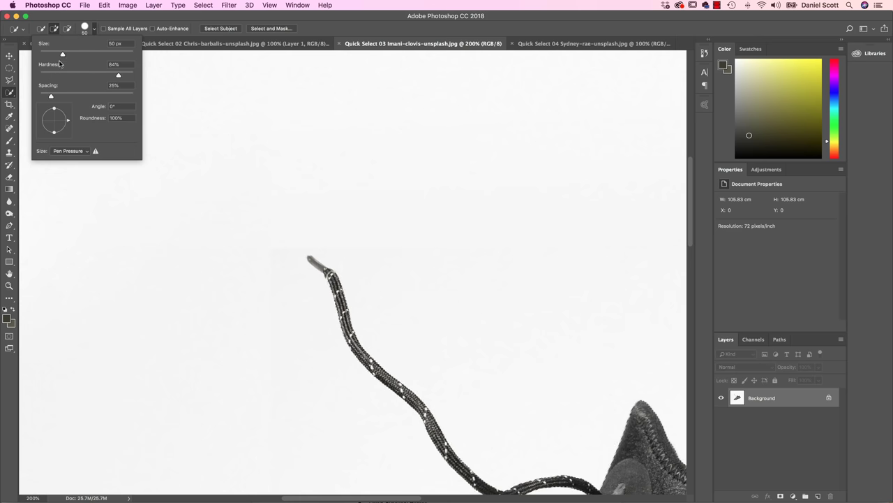
pyautogui.moveTo(56, 58); pyautogui.dragTo(50, 57)
pyautogui.click(94, 29)
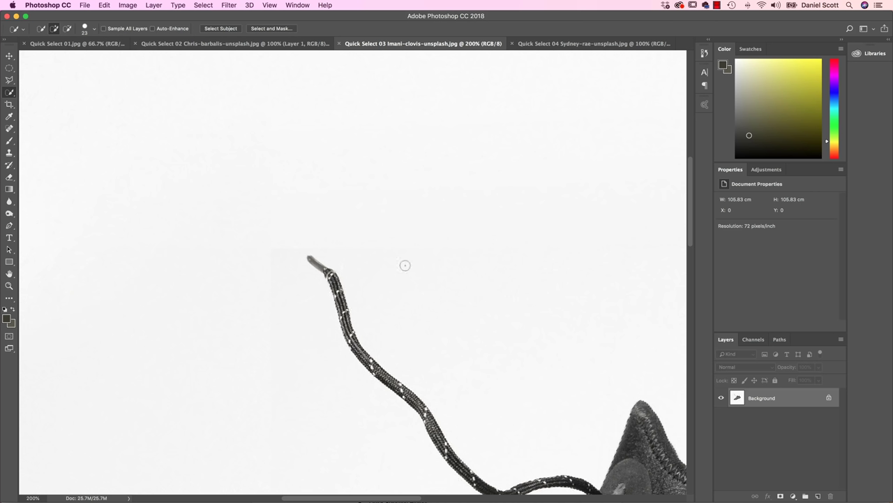
# Step: Resize the brush with the bracket keys and refine the lace selection at 400% zoom
pyautogui.press(']')
pyautogui.press(']')
pyautogui.press('[')
pyautogui.press('[')
pyautogui.press(']')
pyautogui.press(']')
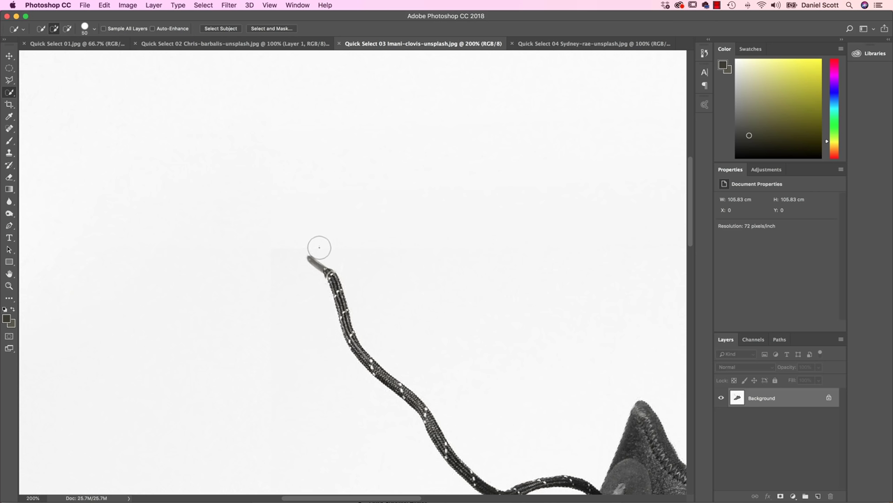
pyautogui.press('[')
pyautogui.press('[')
pyautogui.hotkey('ctrl', '+')
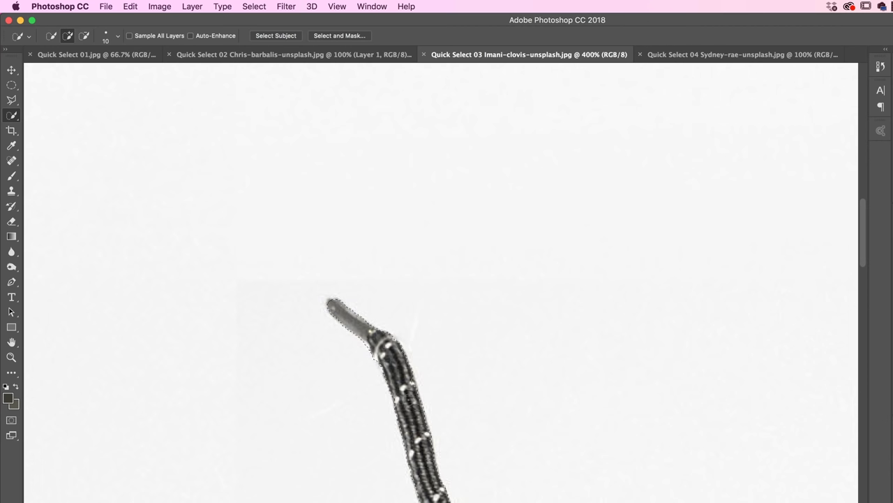
pyautogui.scroll(-5, 391, 293)
pyautogui.moveTo(495, 490)
pyautogui.mouseDown()
pyautogui.moveTo(361, 347)
pyautogui.moveTo(212, 299)
pyautogui.mouseUp()
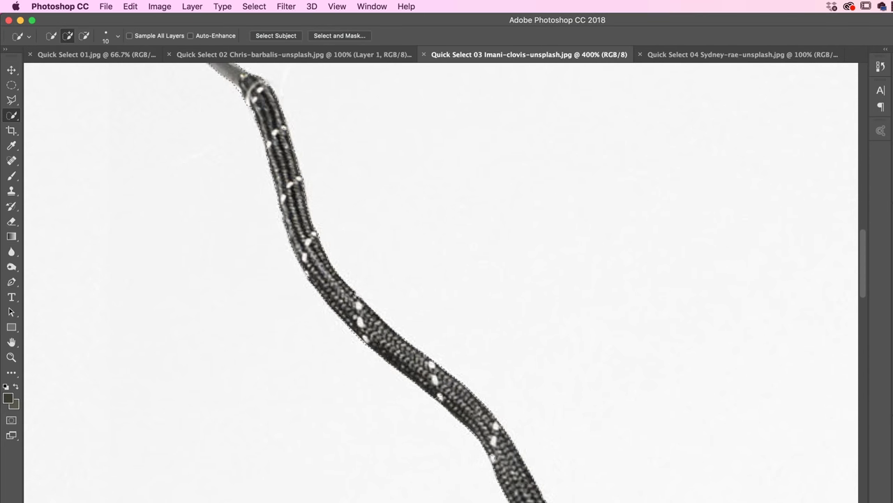
pyautogui.hotkey('ctrl', '-')
pyautogui.hotkey('ctrl', '-')
pyautogui.hotkey('ctrl', '-')
pyautogui.hotkey('ctrl', '-')
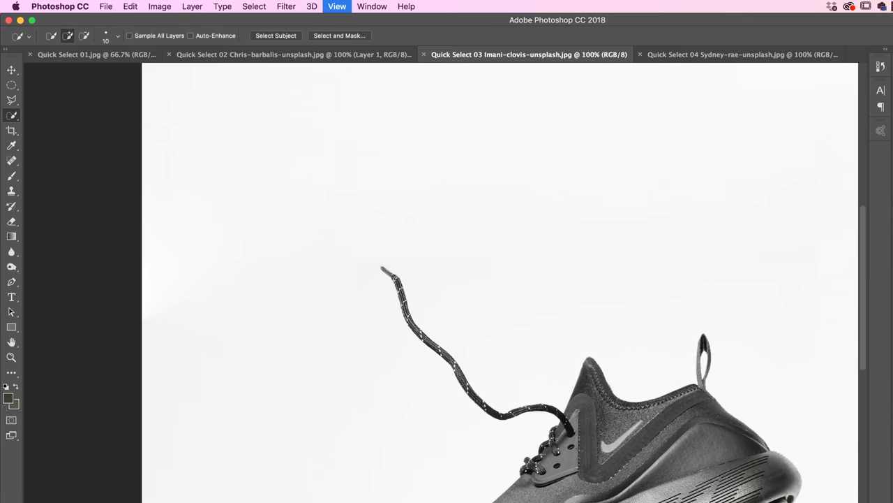
pyautogui.hotkey('ctrl', '-')
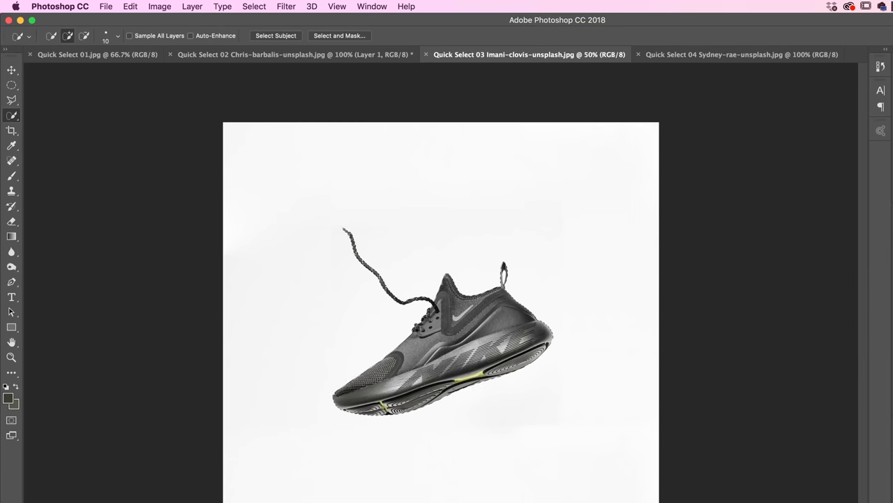
# Step: Paste the selected sneaker onto the wall texture document
pyautogui.hotkey('ctrl', 'z')
pyautogui.click(776, 55)
pyautogui.hotkey('ctrl', 'v')
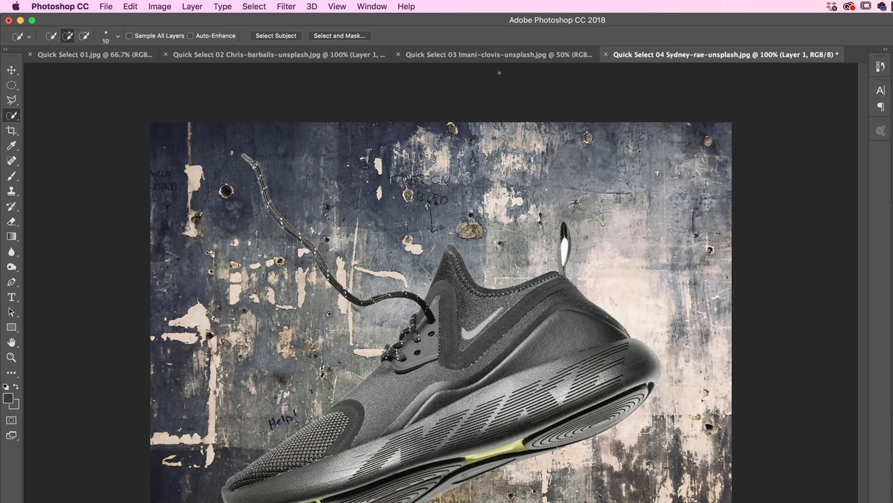
# Step: Undo the paste on the wall, then magnify the shoe photo around its collar and pull tab
pyautogui.hotkey('ctrl', 'z')
pyautogui.click(499, 55)
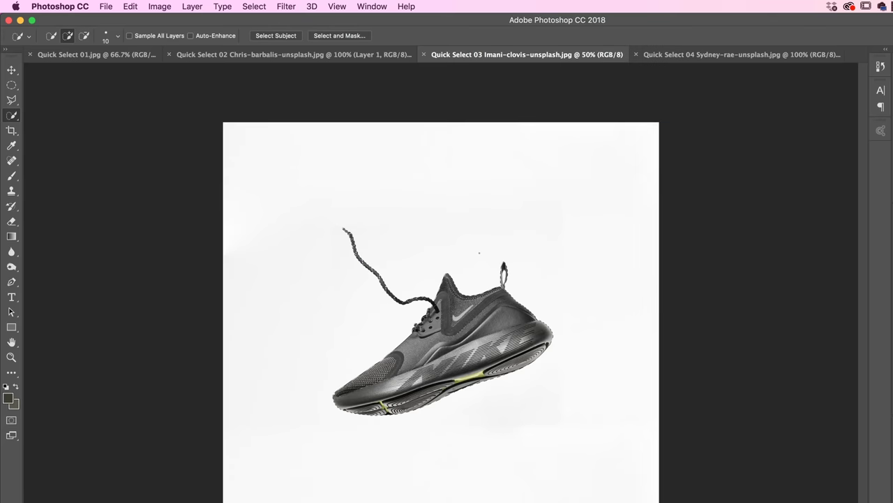
pyautogui.hotkey('ctrl', '0')
pyautogui.hotkey('ctrl', '+')
pyautogui.hotkey('ctrl', '+')
pyautogui.hotkey('ctrl', '+')
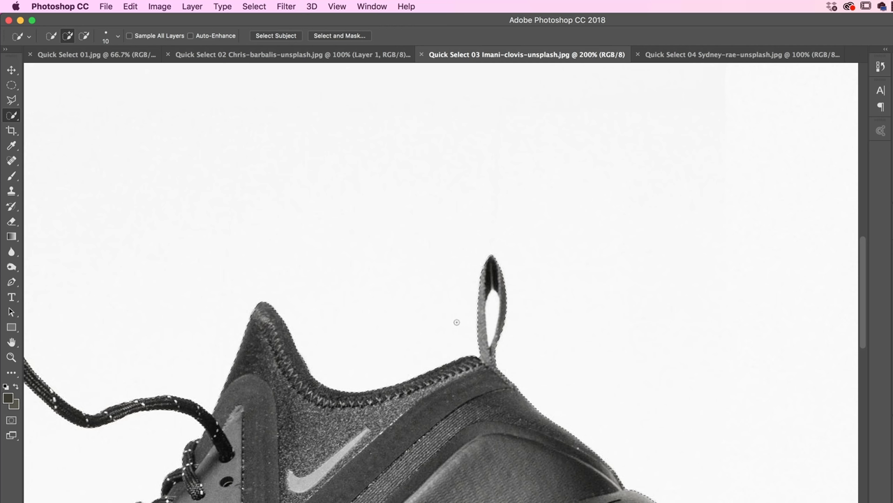
# Step: Subtract the pull-tab loop's inner hole from the shoe selection and paste the cut-out onto the grunge wall
pyautogui.press('alt')
pyautogui.press('alt')
pyautogui.press('alt')
pyautogui.press('alt')
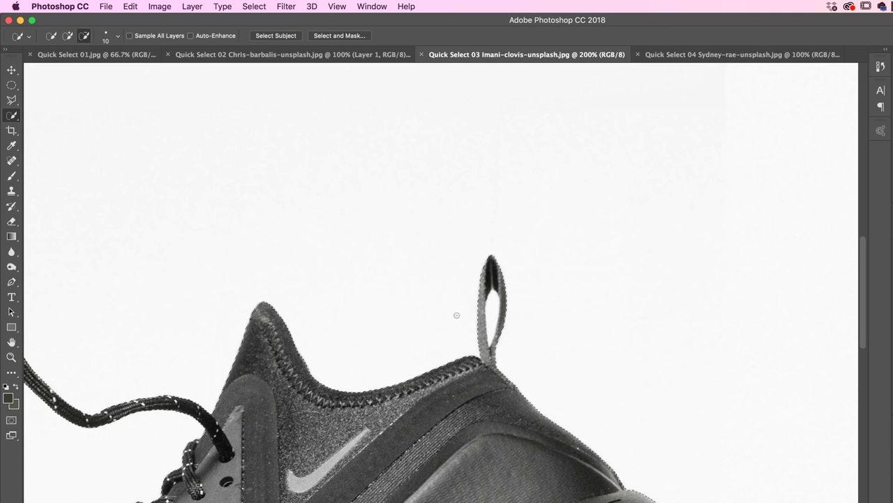
pyautogui.press('alt')
pyautogui.press('alt')
pyautogui.press('alt')
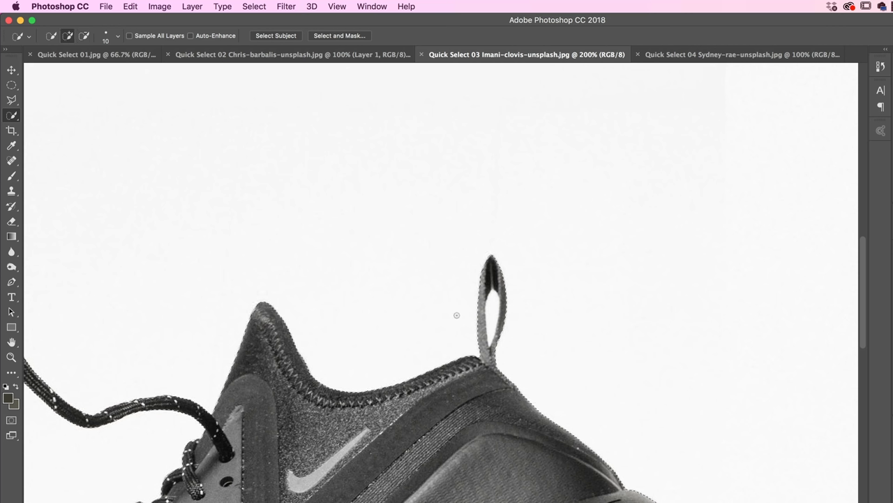
pyautogui.press('alt')
pyautogui.press('alt')
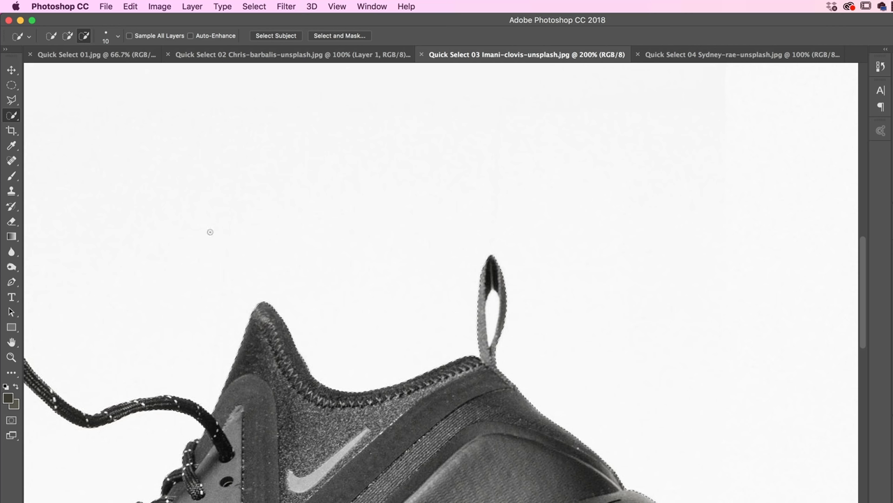
pyautogui.press('alt')
pyautogui.moveTo(493, 301); pyautogui.dragTo(492, 312)
pyautogui.hotkey('ctrl', 'Tab')
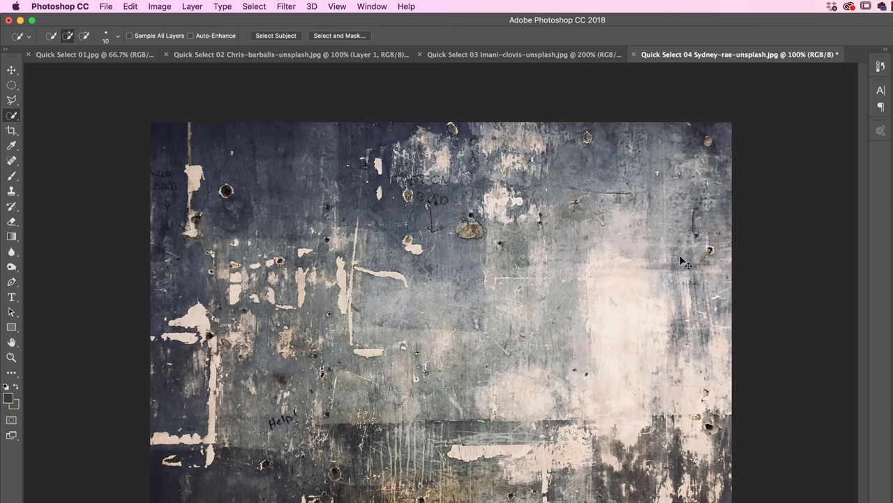
pyautogui.hotkey('ctrl', 'v')
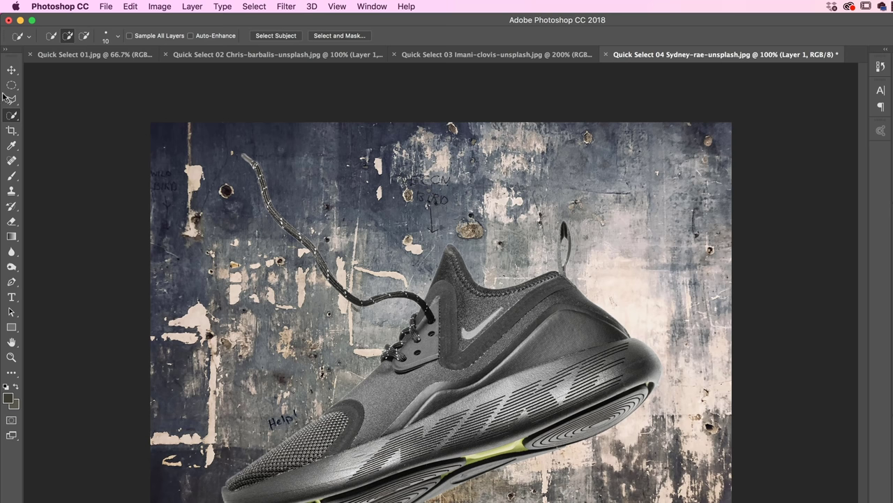
# Step: Try several Free Transform resizes of the pasted shoe, cancelling each back to full size
pyautogui.click(11, 70)
pyautogui.hotkey('ctrl', 't')
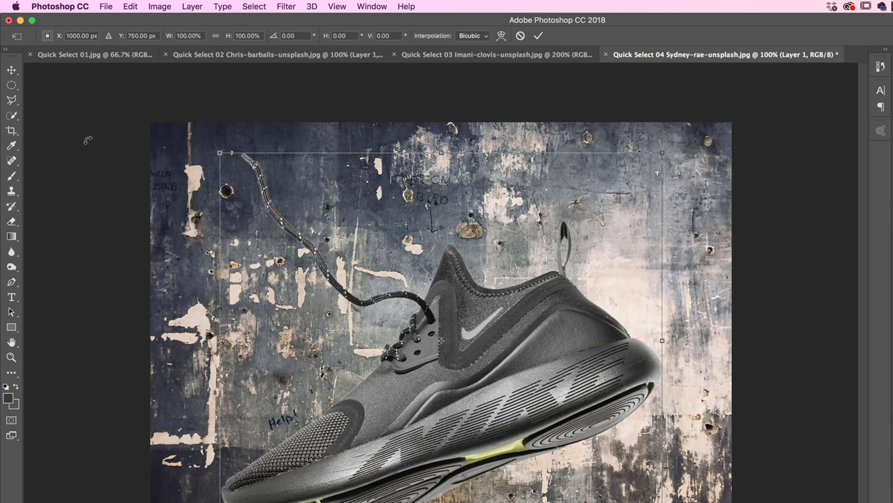
pyautogui.moveTo(664, 151); pyautogui.dragTo(597, 199)
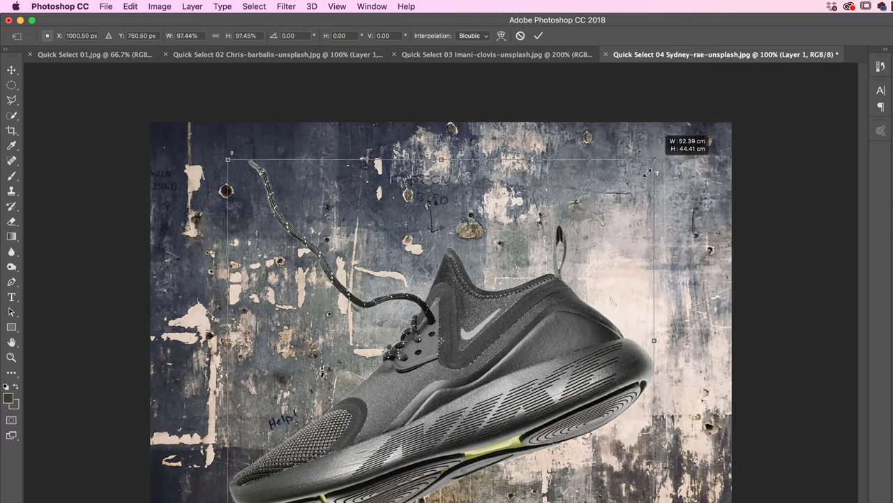
pyautogui.moveTo(517, 316); pyautogui.dragTo(525, 284)
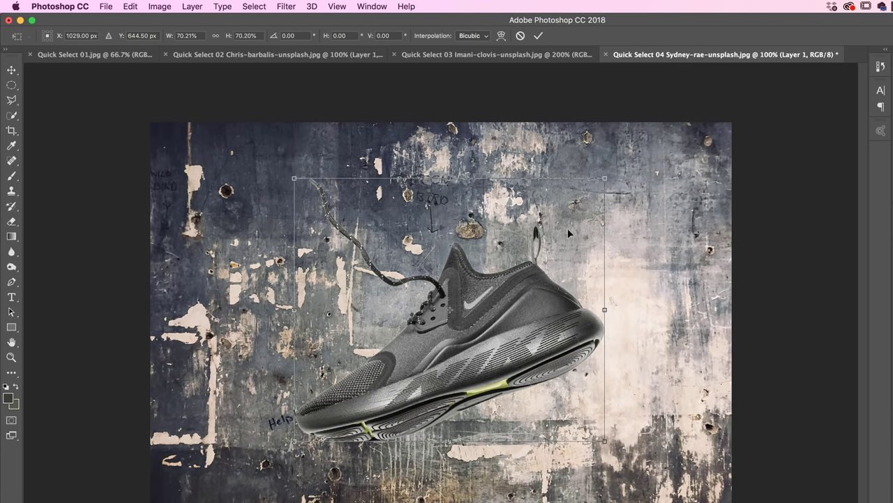
pyautogui.press('Escape')
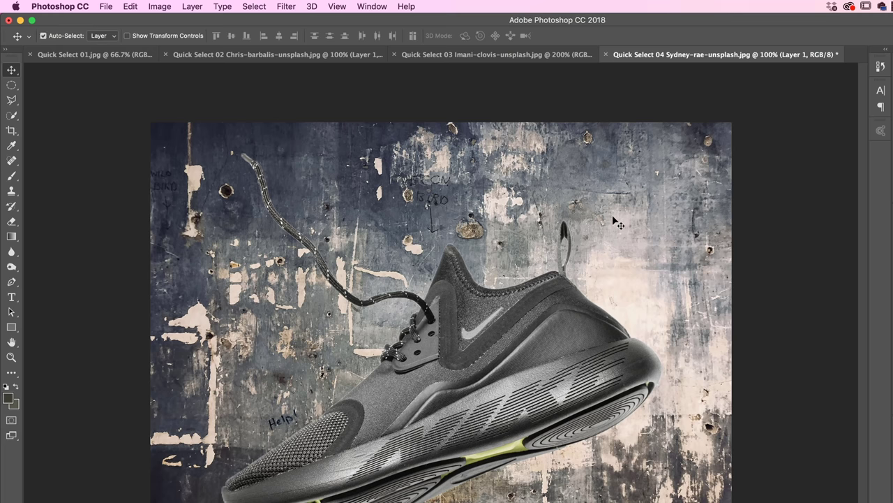
pyautogui.hotkey('ctrl', 't')
pyautogui.moveTo(663, 154); pyautogui.dragTo(615, 191)
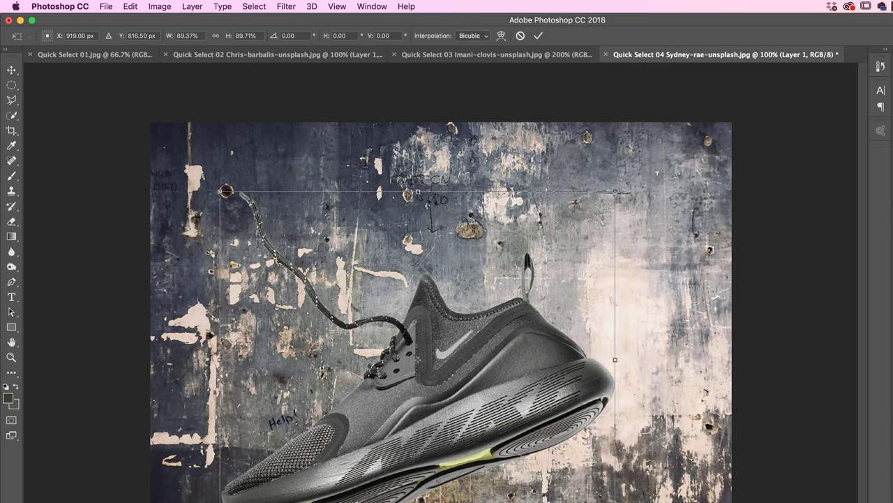
pyautogui.moveTo(221, 501); pyautogui.dragTo(251, 493)
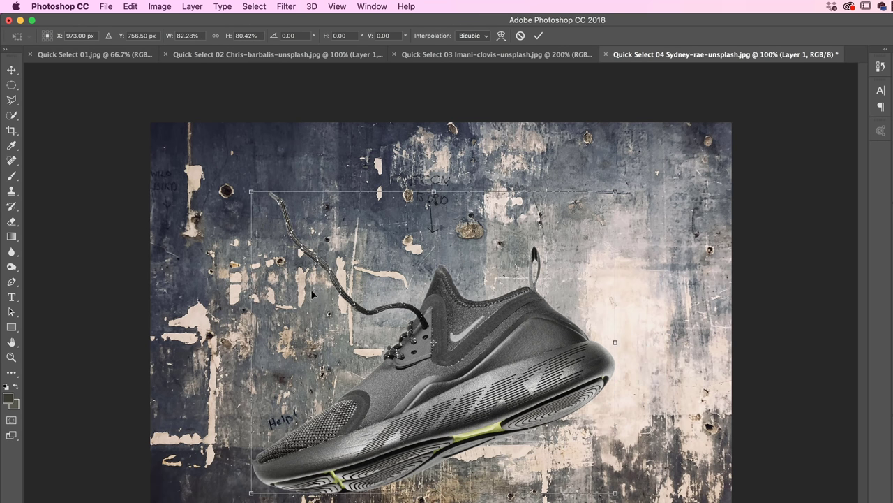
pyautogui.press('Escape')
# Step: Scale the shoe to about 82.5%, nudge it slightly up and right, and commit
pyautogui.hotkey('ctrl', 't')
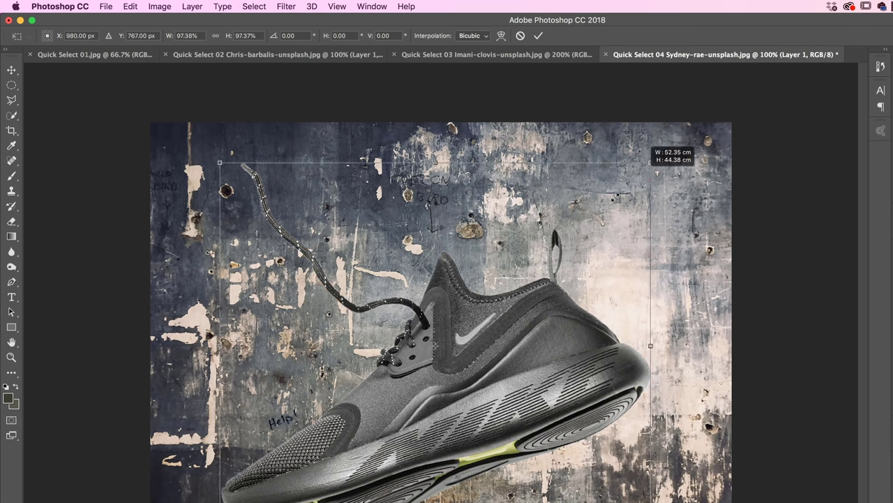
pyautogui.moveTo(660, 154); pyautogui.dragTo(600, 215)
pyautogui.hotkey('ctrl', 'z')
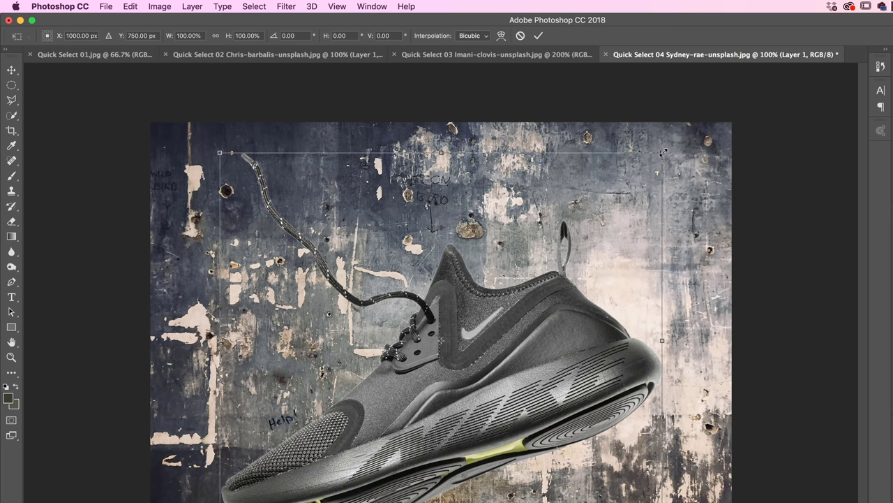
pyautogui.moveTo(663, 152)
pyautogui.mouseDown()
pyautogui.moveTo(637, 181)
pyautogui.moveTo(634, 202)
pyautogui.mouseUp()
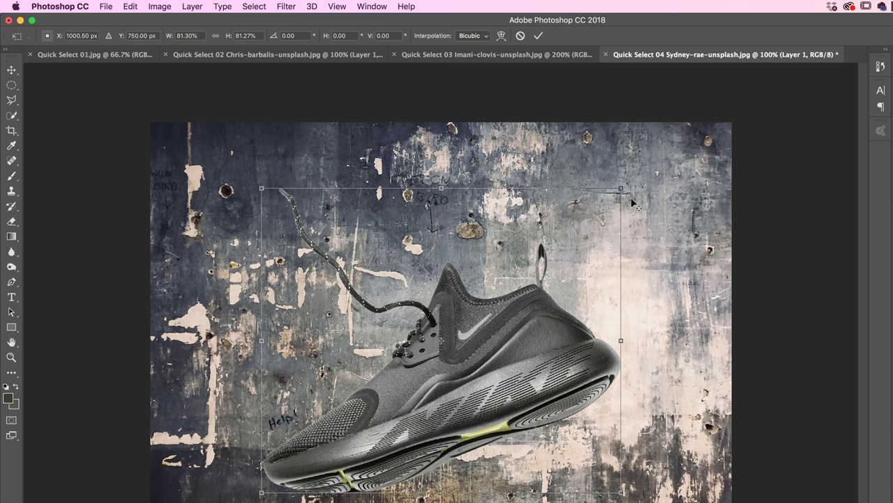
pyautogui.moveTo(621, 189); pyautogui.dragTo(624, 186)
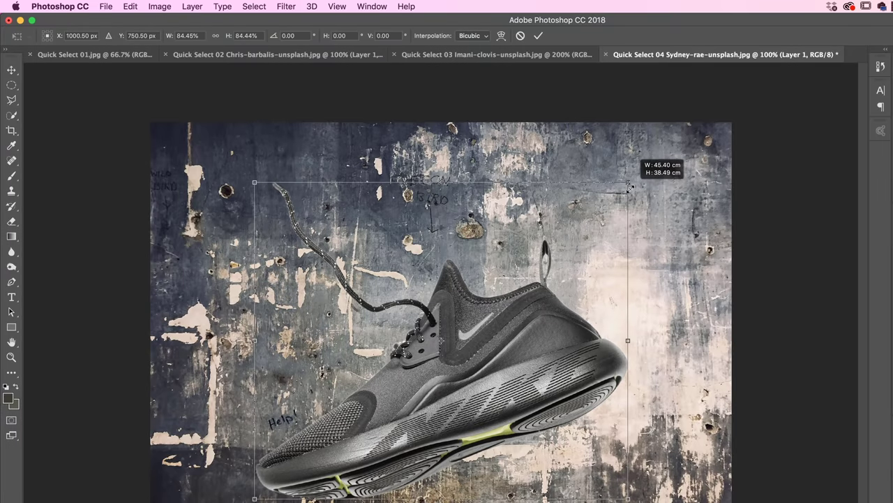
pyautogui.moveTo(537, 366); pyautogui.dragTo(534, 362)
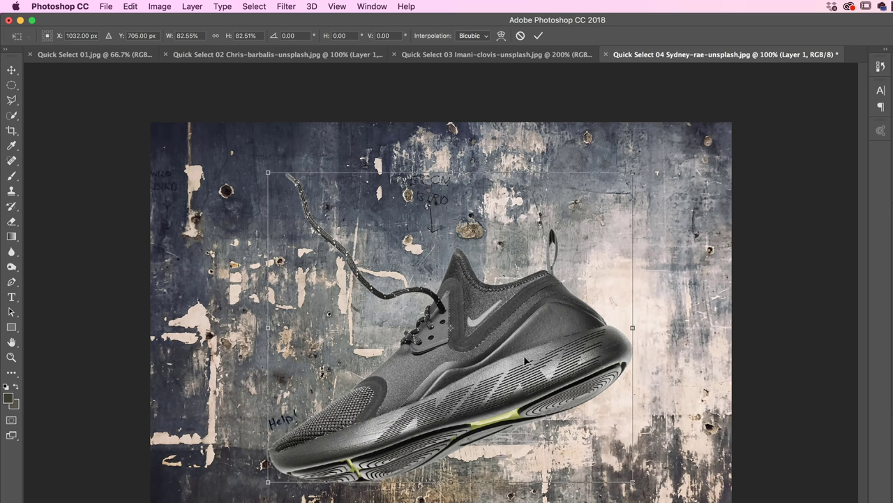
pyautogui.press('Return')
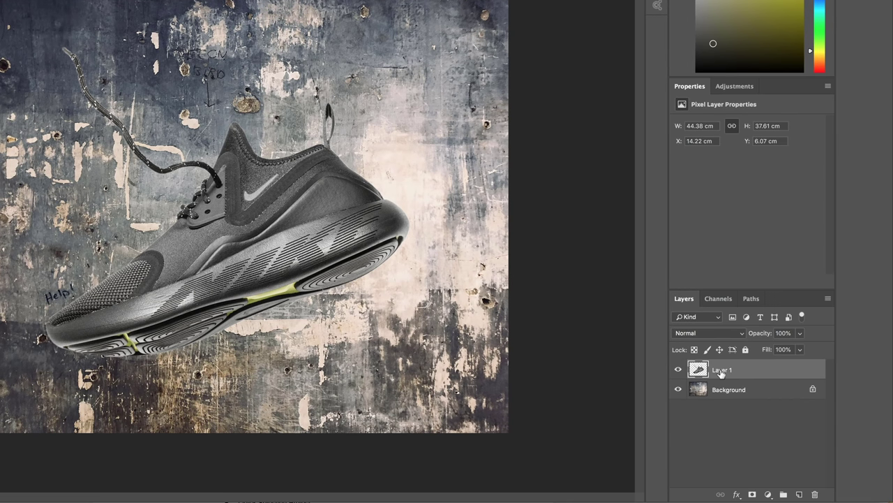
# Step: Rename the pasted sneaker layer to 'Shoe'
pyautogui.doubleClick(737, 379)
pyautogui.write('Shoe')
pyautogui.press('Return')
# Step: Give the Shoe layer a Drop Shadow with 81% opacity, 9% spread and 131 px size
pyautogui.click(739, 495)
pyautogui.click(752, 473)
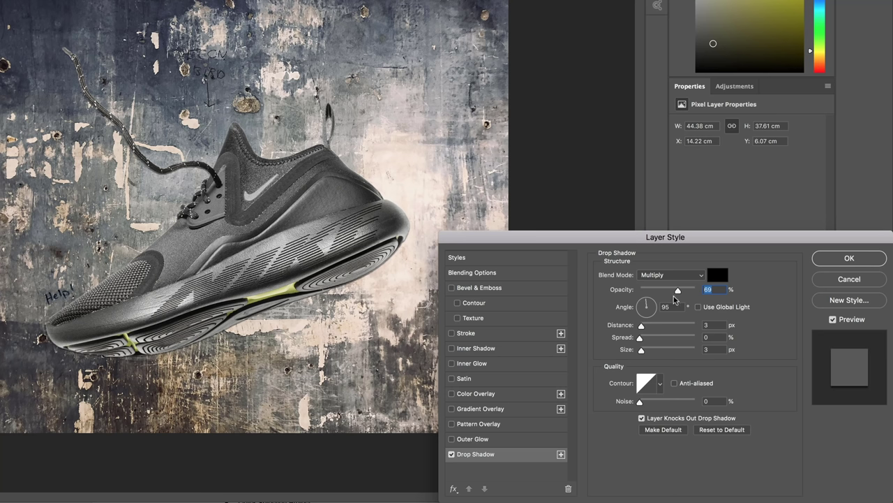
pyautogui.moveTo(641, 350); pyautogui.dragTo(667, 350)
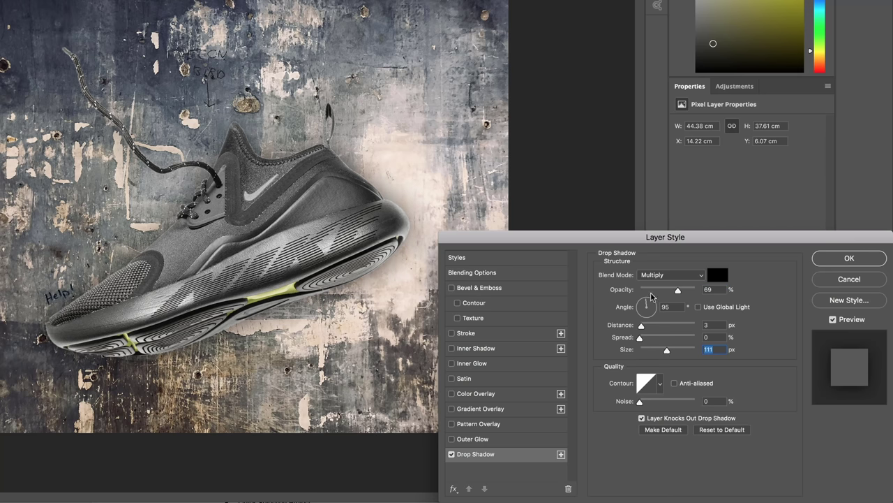
pyautogui.moveTo(678, 290); pyautogui.dragTo(685, 290)
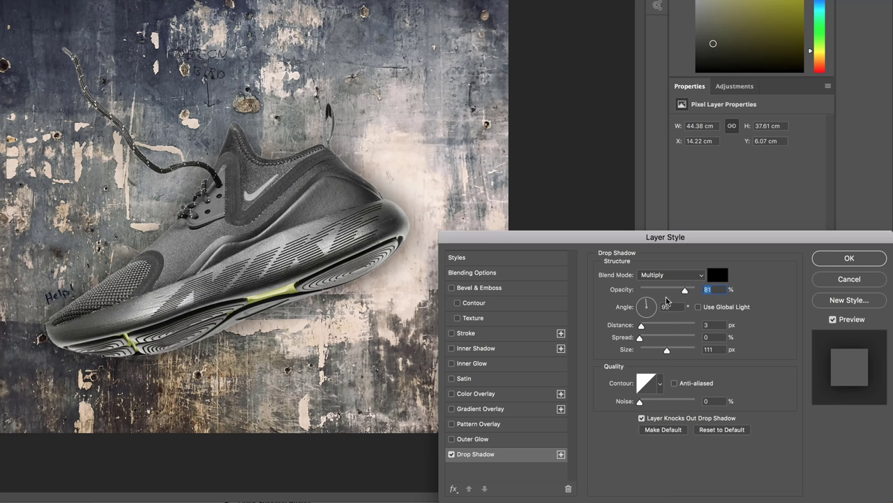
pyautogui.moveTo(668, 350); pyautogui.dragTo(643, 337)
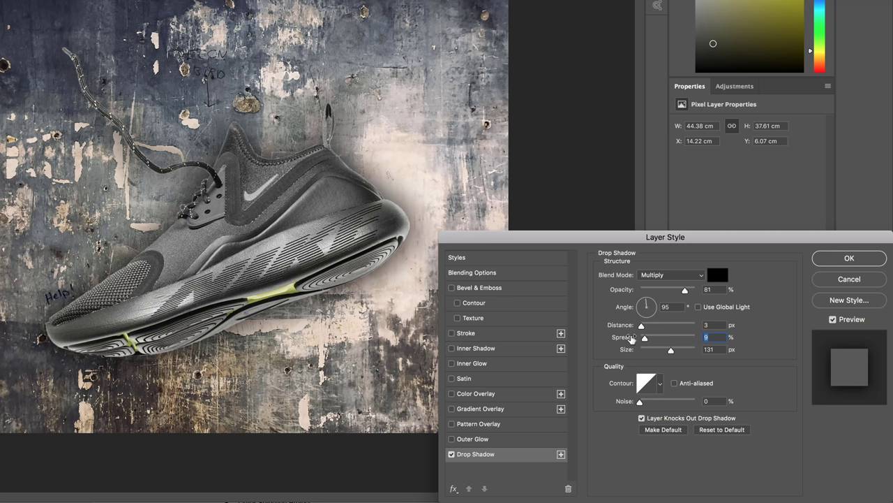
pyautogui.moveTo(641, 325)
pyautogui.mouseDown()
pyautogui.moveTo(673, 331)
pyautogui.moveTo(625, 329)
pyautogui.mouseUp()
pyautogui.click(834, 319)
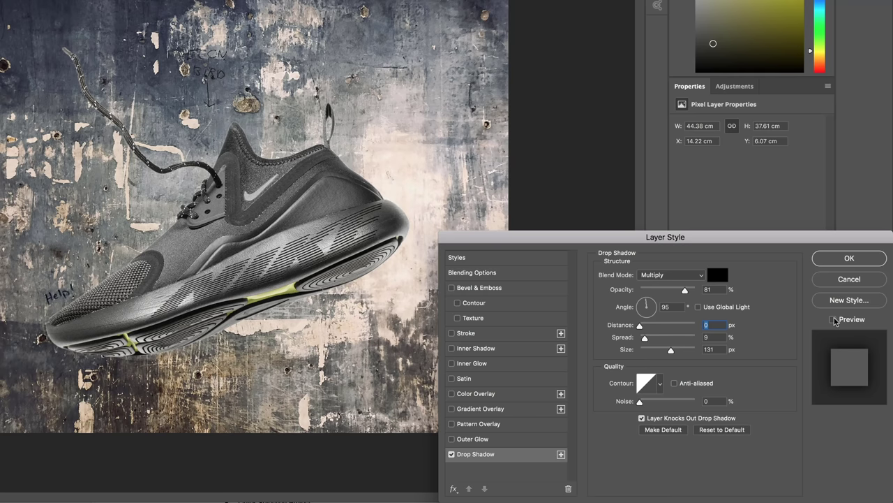
pyautogui.click(834, 319)
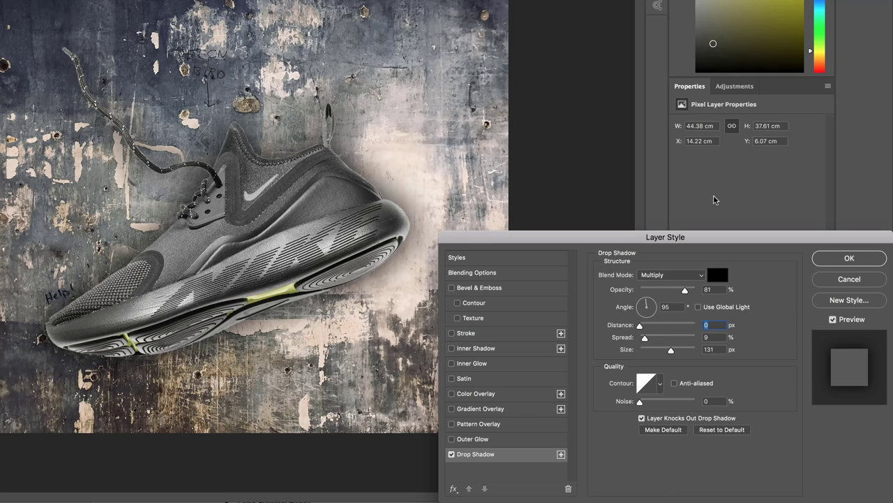
pyautogui.click(849, 258)
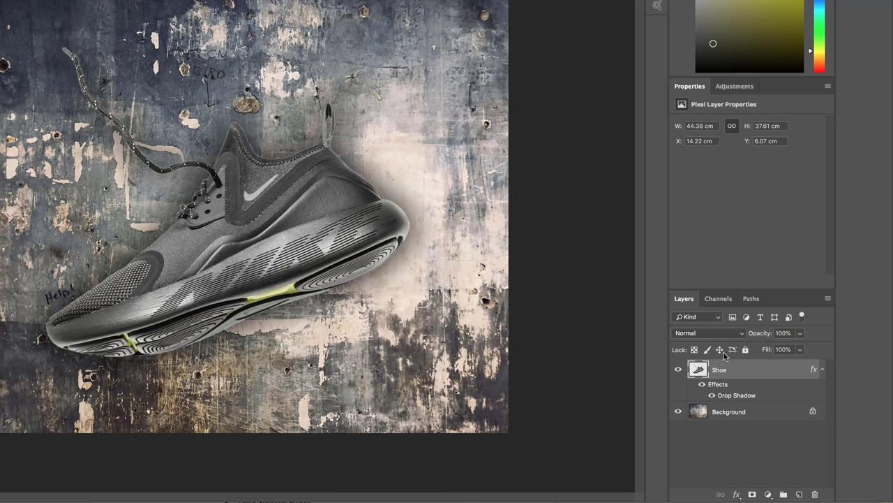
# Step: Add a Levels adjustment above the shoe, raise its black input, and clip it to the Shoe layer
pyautogui.click(737, 87)
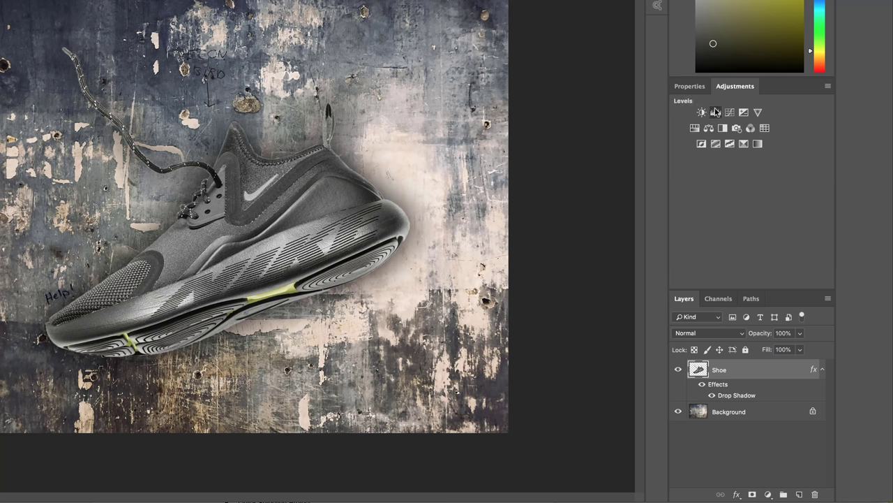
pyautogui.click(715, 112)
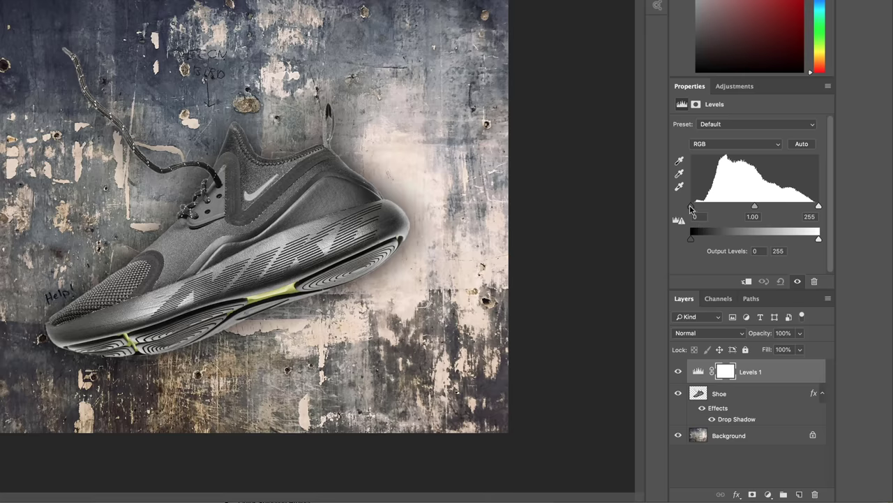
pyautogui.moveTo(691, 206); pyautogui.dragTo(765, 207)
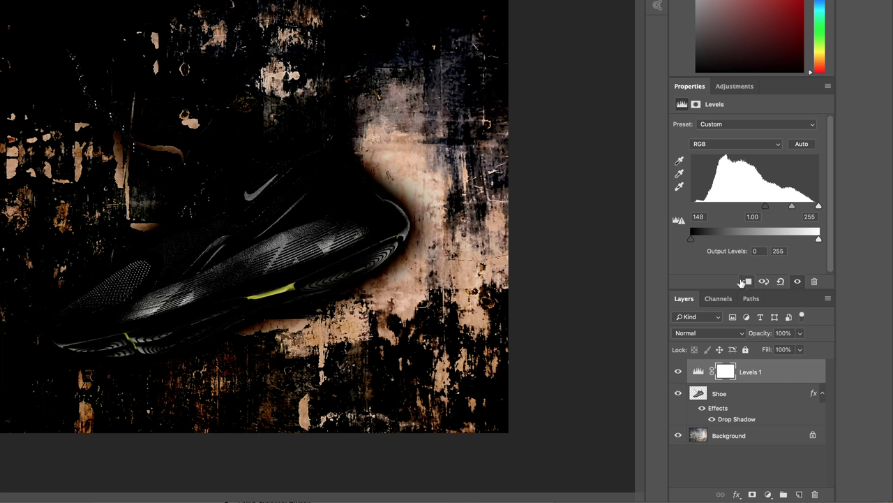
pyautogui.click(746, 281)
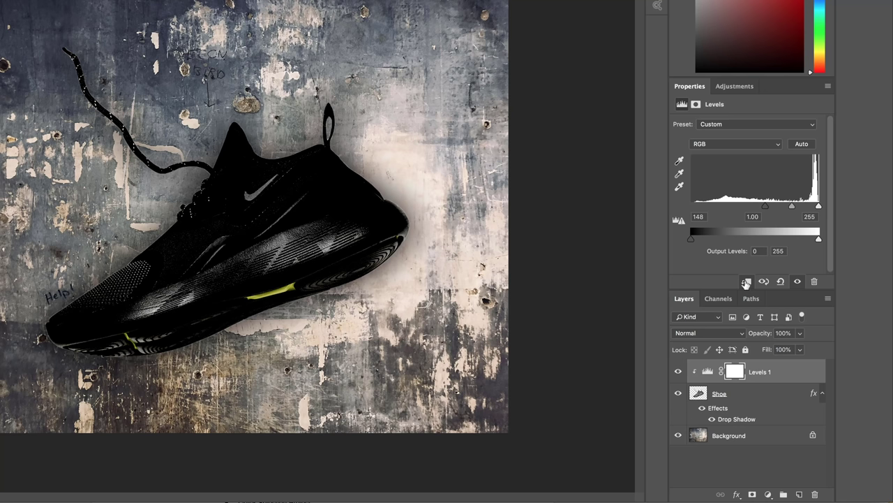
# Step: Select the Shoe layer, then return to the Levels adjustment's settings
pyautogui.click(754, 402)
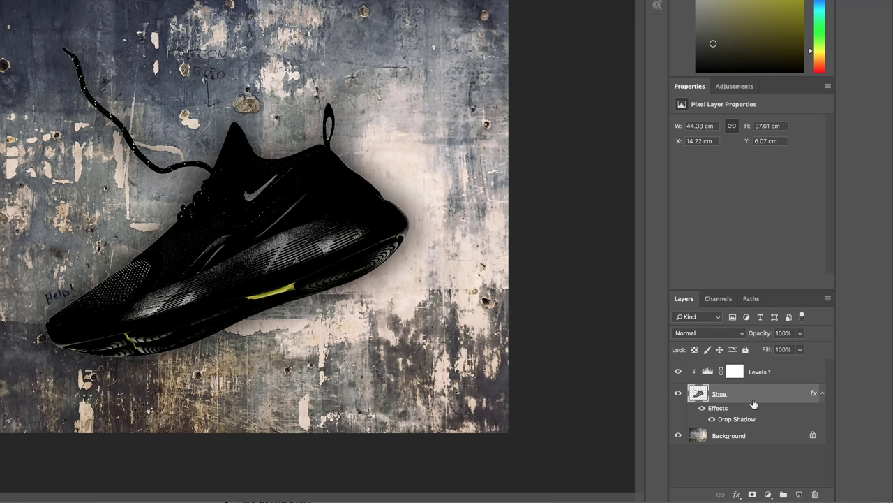
pyautogui.click(753, 433)
pyautogui.click(748, 391)
pyautogui.click(758, 374)
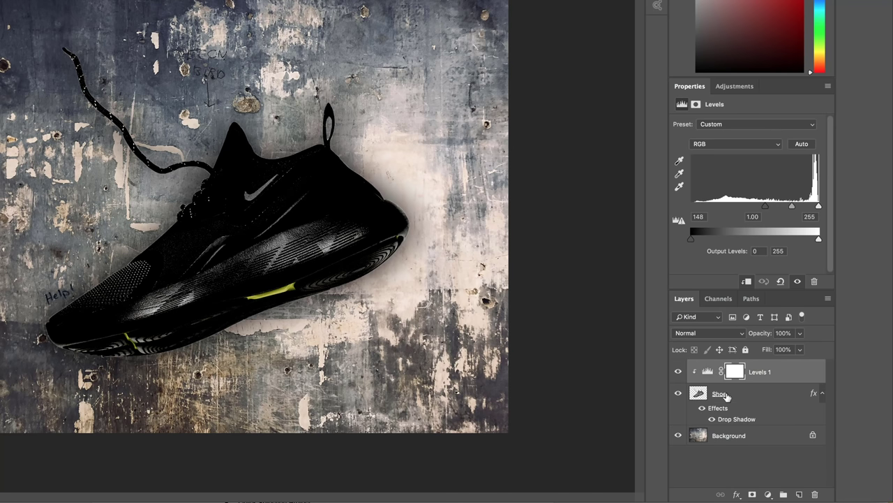
pyautogui.click(726, 395)
pyautogui.click(768, 372)
# Step: Set the Levels input values to 32, 0.80 and 242, toggling its visibility to compare
pyautogui.moveTo(768, 212); pyautogui.dragTo(723, 214)
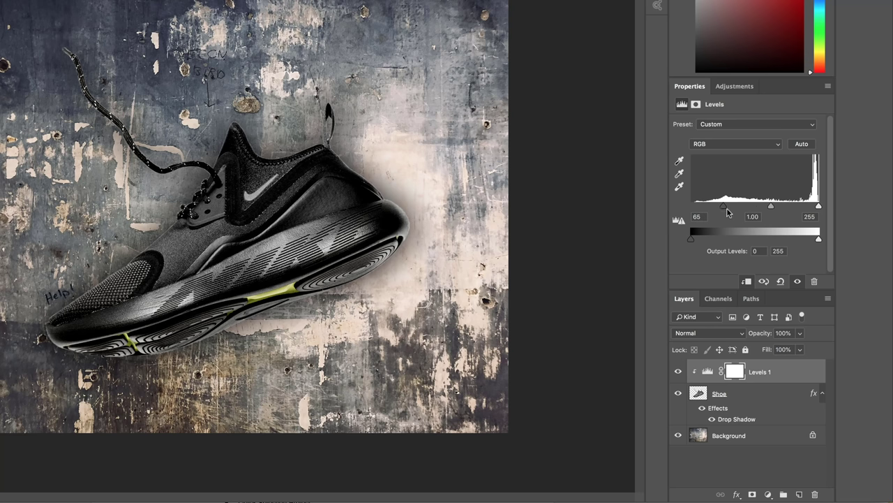
pyautogui.moveTo(724, 214); pyautogui.dragTo(710, 210)
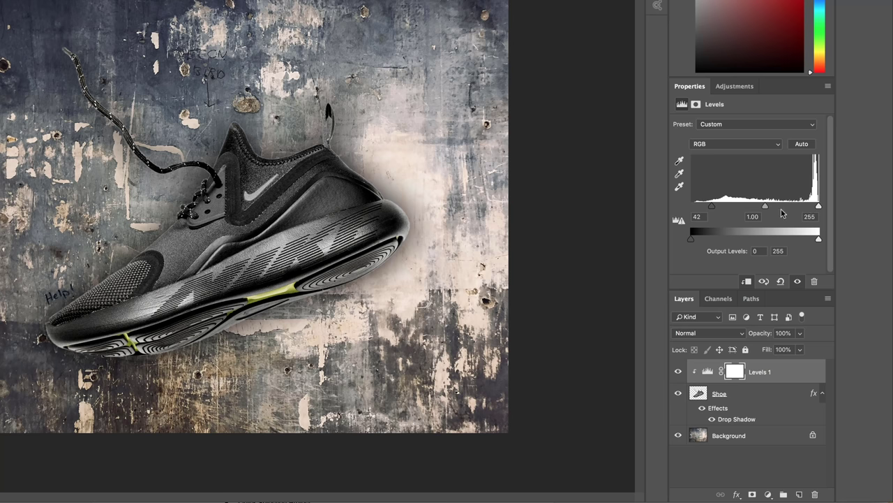
pyautogui.moveTo(767, 207)
pyautogui.mouseDown()
pyautogui.moveTo(760, 211)
pyautogui.moveTo(809, 208)
pyautogui.mouseUp()
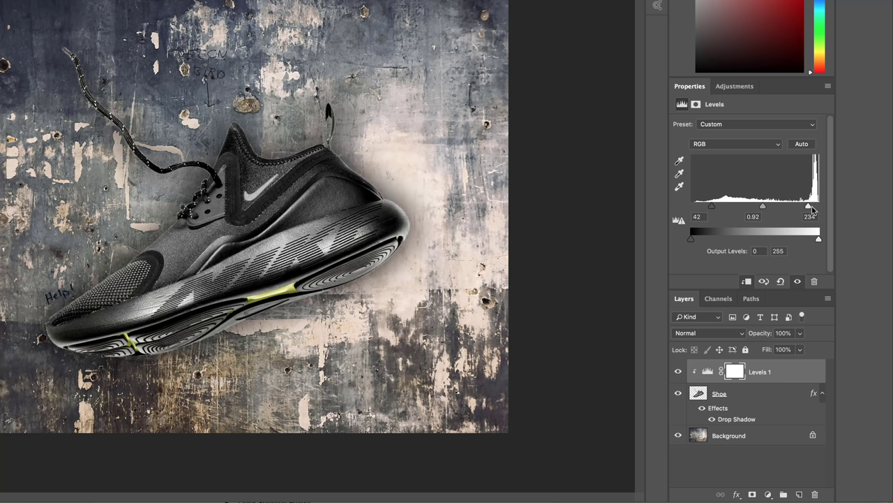
pyautogui.moveTo(809, 207); pyautogui.dragTo(812, 206)
pyautogui.moveTo(710, 207)
pyautogui.mouseDown()
pyautogui.moveTo(703, 210)
pyautogui.moveTo(768, 208)
pyautogui.mouseUp()
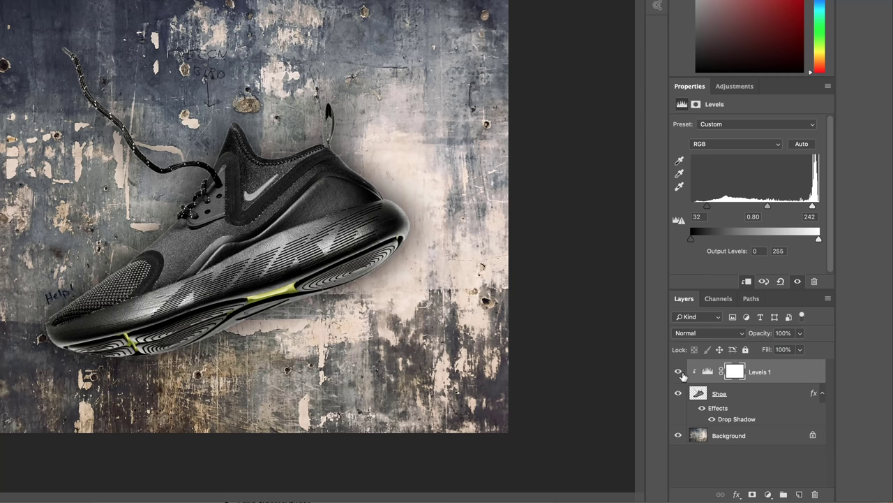
pyautogui.click(678, 372)
pyautogui.click(679, 372)
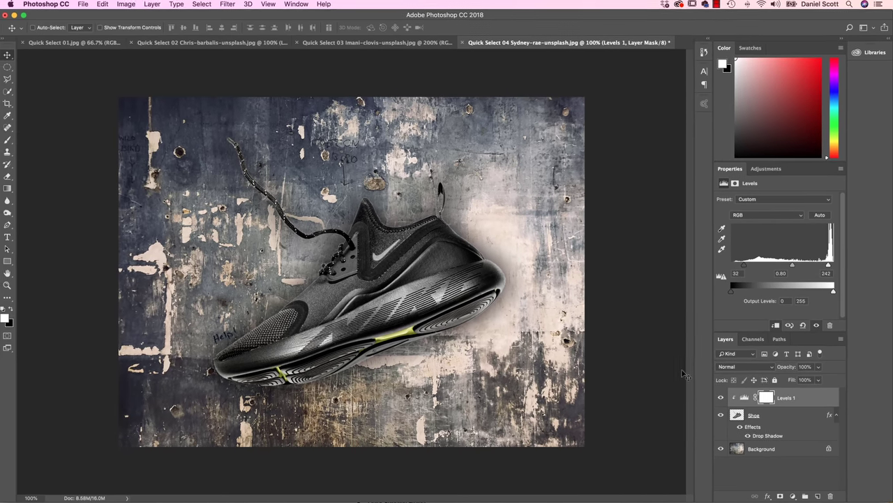
# Step: In the sandals-on-graffiti document, start a drop shadow on the sandals layer, then cancel it
pyautogui.click(206, 44)
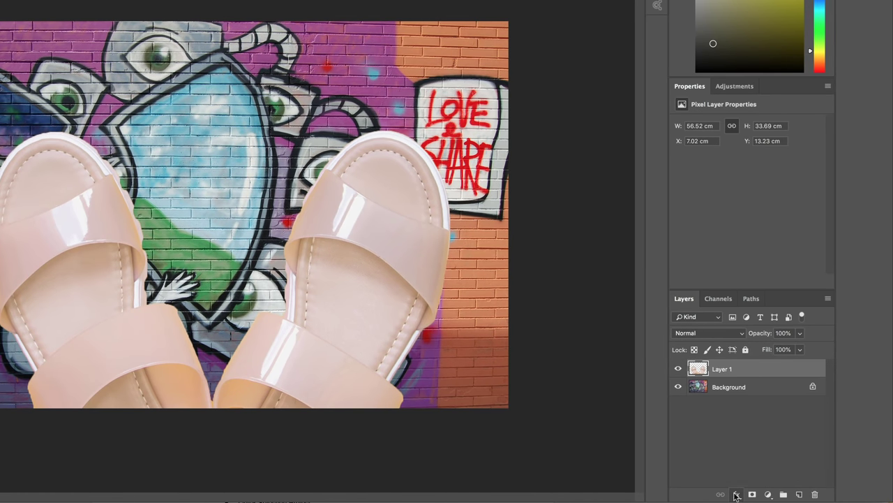
pyautogui.click(736, 494)
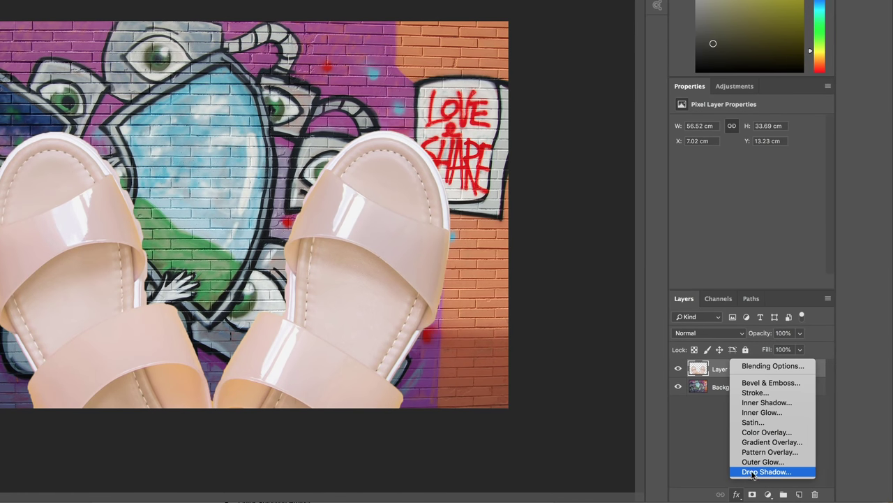
pyautogui.click(753, 473)
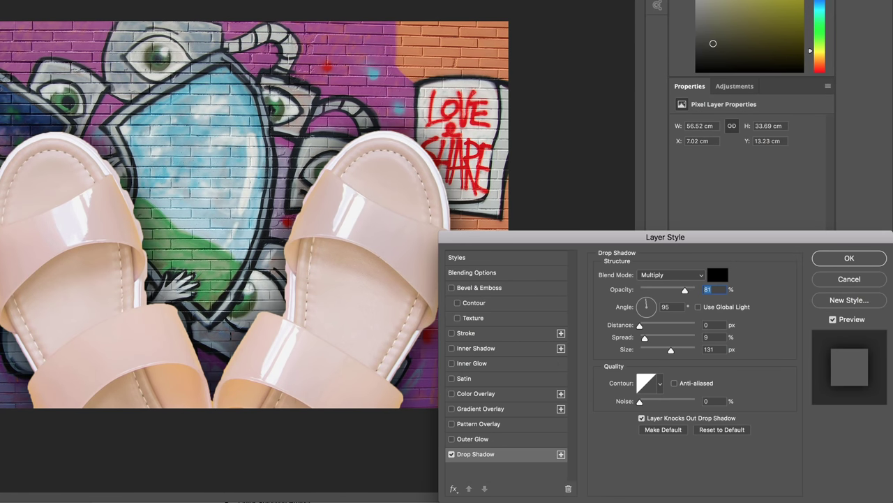
pyautogui.click(844, 280)
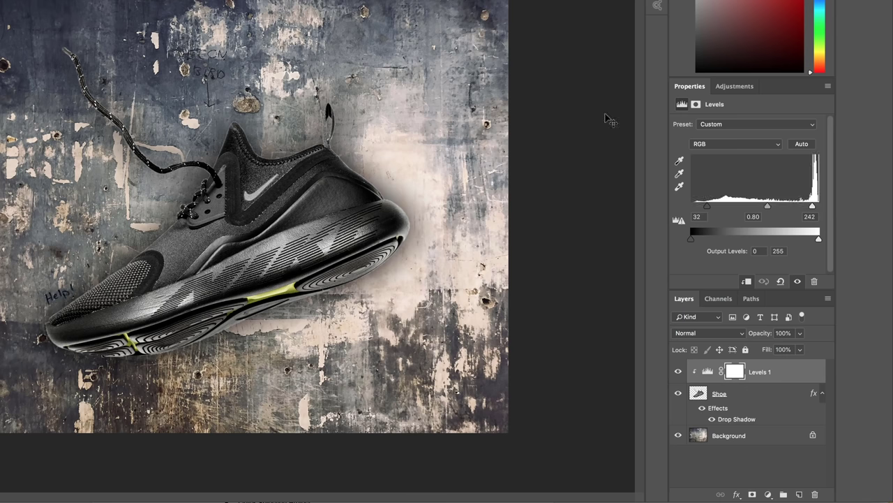
# Step: Copy the Shoe layer's layer style in the shoe document
pyautogui.click(736, 396)
pyautogui.rightClick(743, 399)
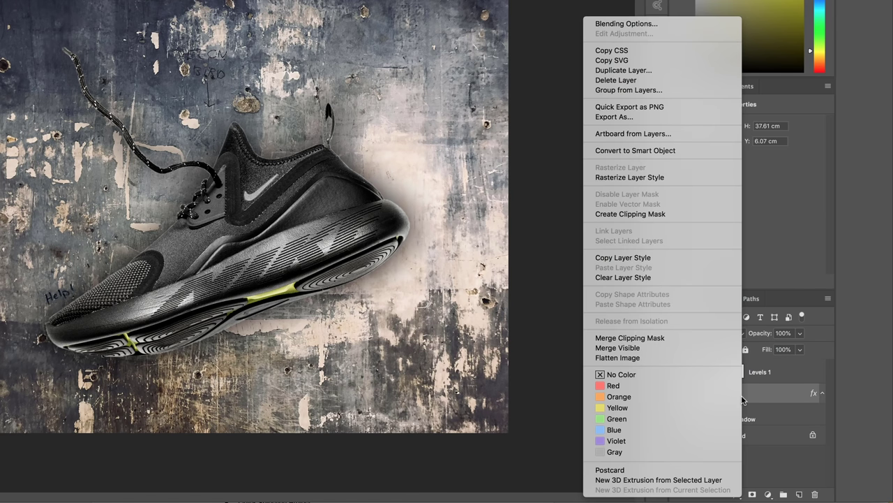
pyautogui.click(649, 260)
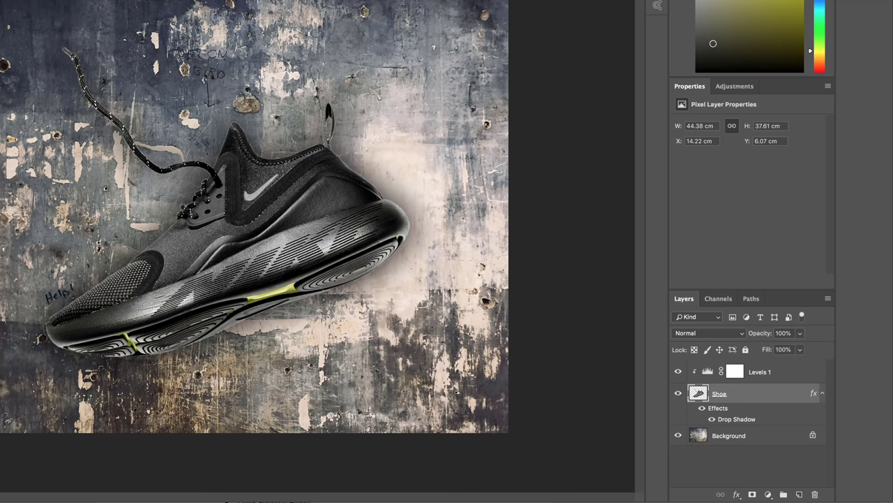
pyautogui.rightClick(723, 396)
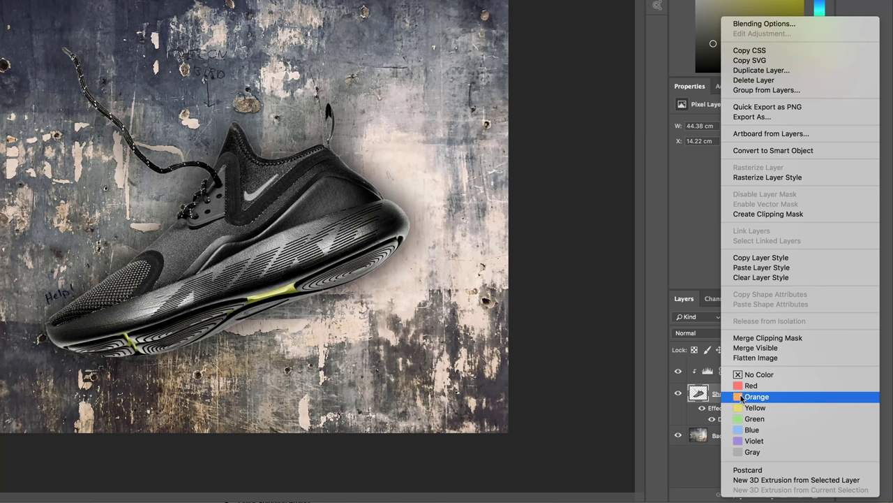
pyautogui.click(731, 258)
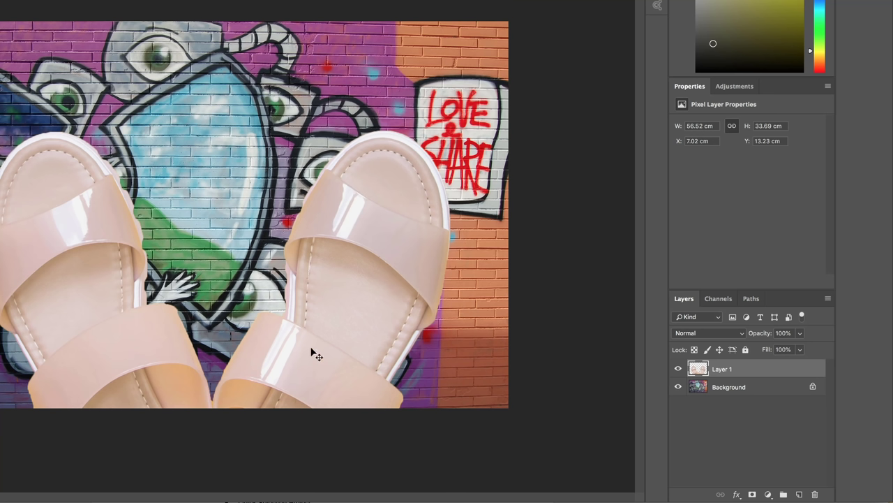
# Step: Paste the copied drop shadow onto the sandals' Layer 1 and toggle it to compare
pyautogui.click(680, 371)
pyautogui.click(680, 371)
pyautogui.rightClick(749, 370)
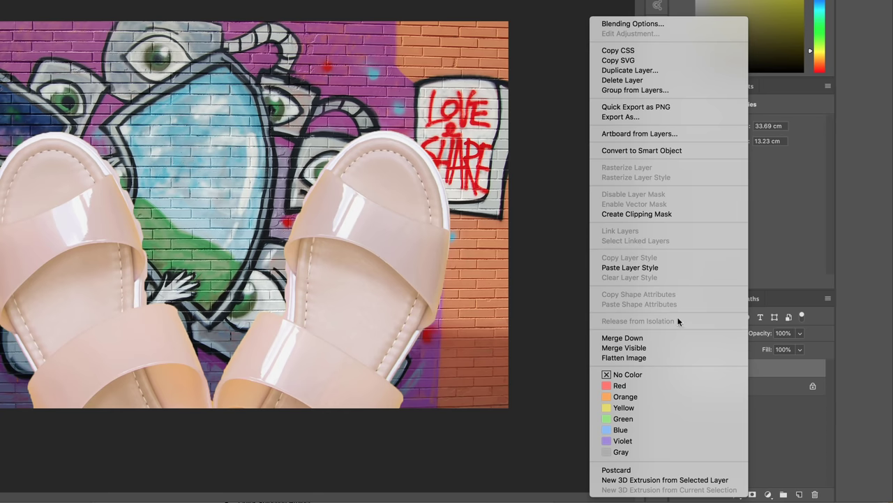
pyautogui.click(668, 267)
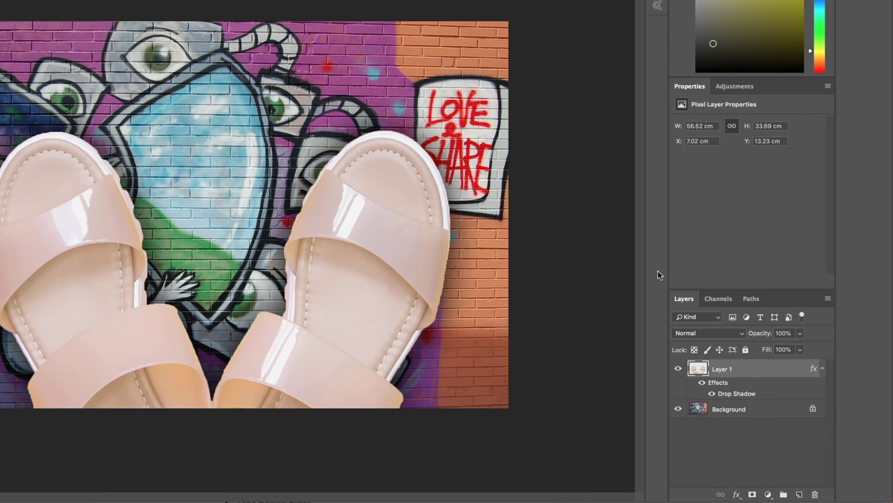
pyautogui.click(703, 382)
pyautogui.click(703, 383)
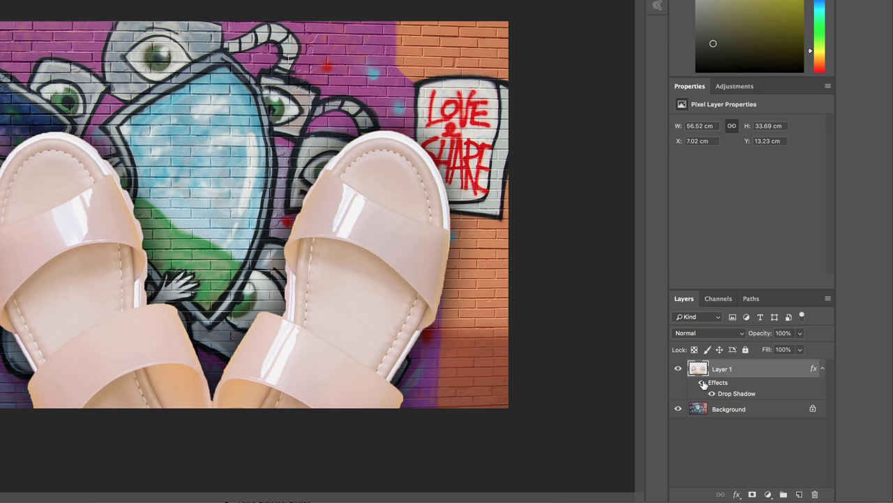